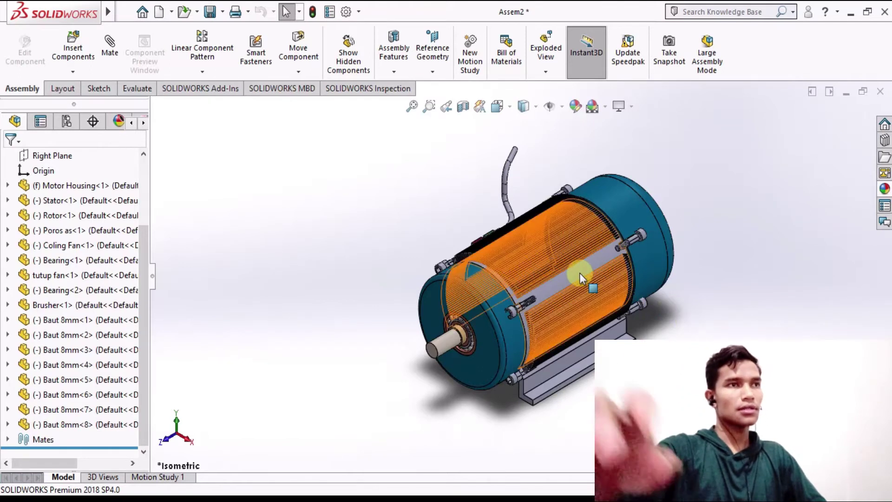
- Highlight the motor's components one by one, from Motor Housing through Brusher, to identify each part in the assembly
scroll(581, 269, down, 3)
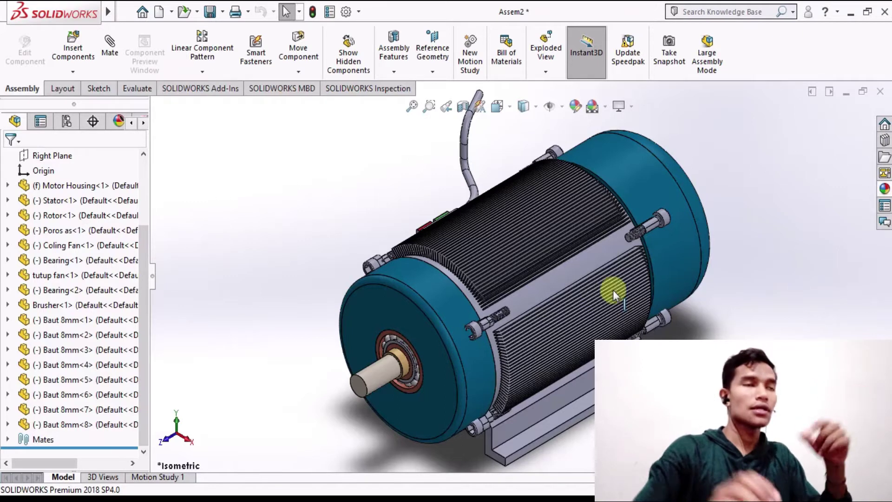
scroll(600, 255, up, 2)
scroll(572, 256, up, 2)
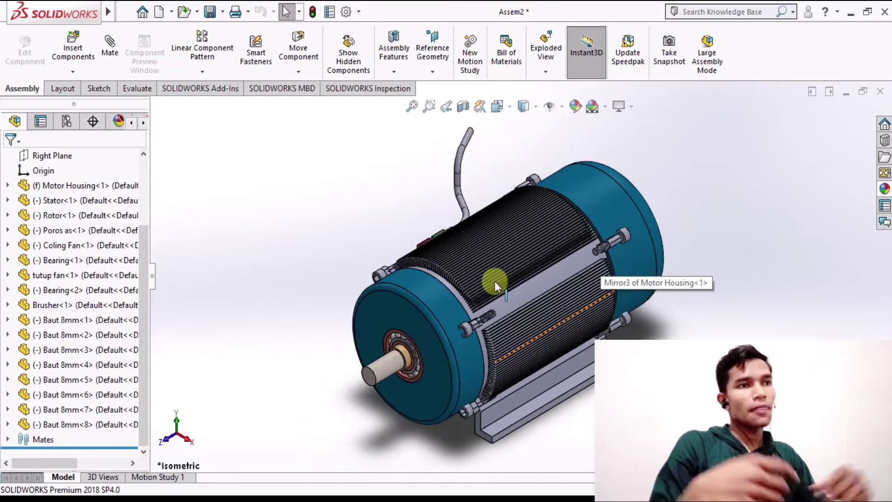
middle_drag(488, 279, 455, 311)
scroll(456, 311, down, 3)
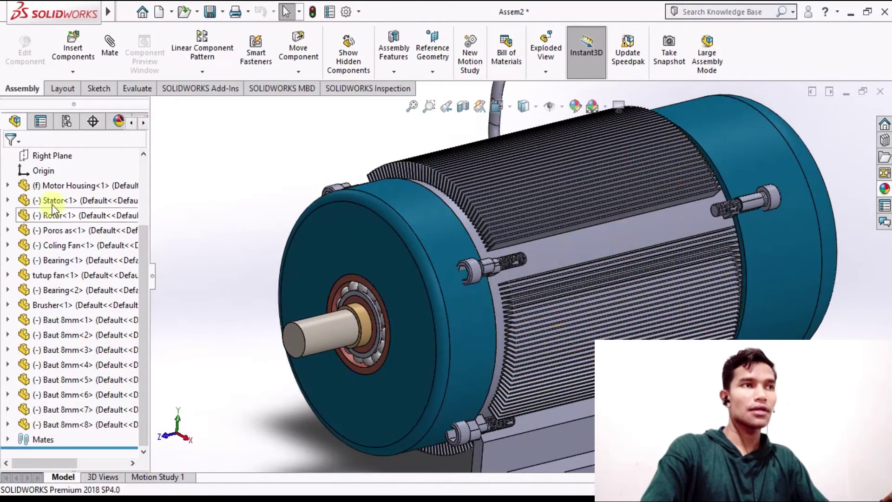
click(65, 186)
click(57, 205)
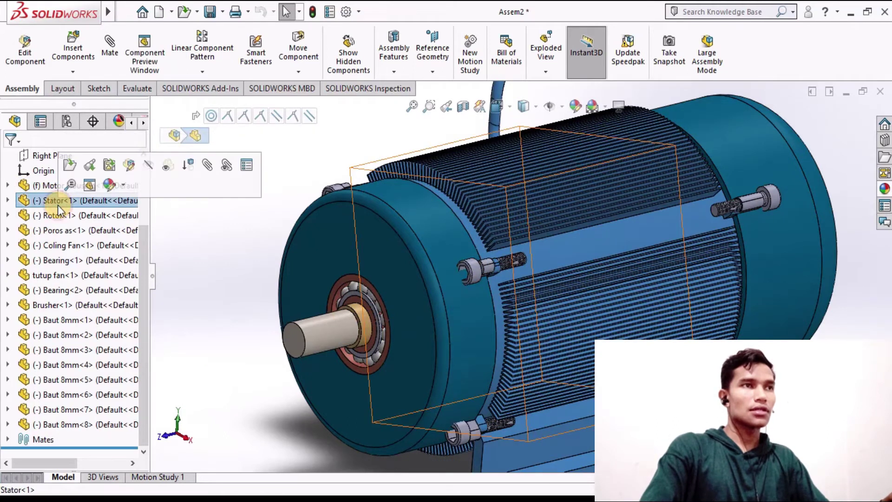
click(52, 221)
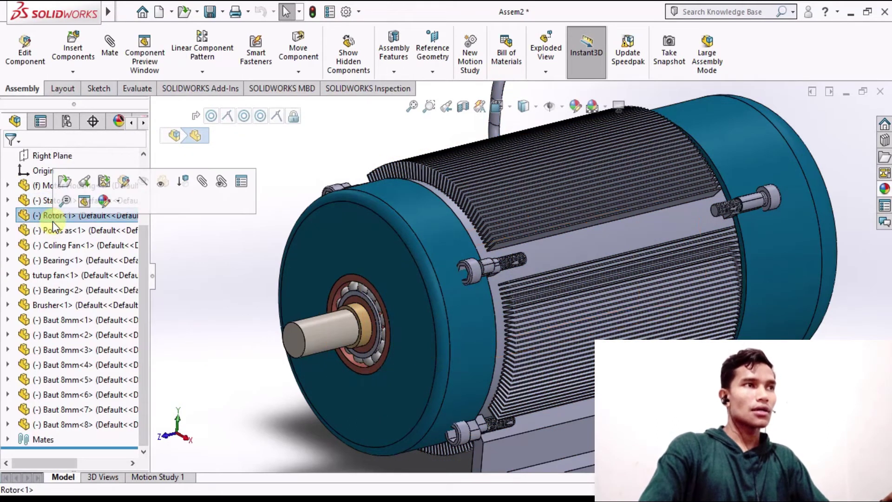
click(51, 231)
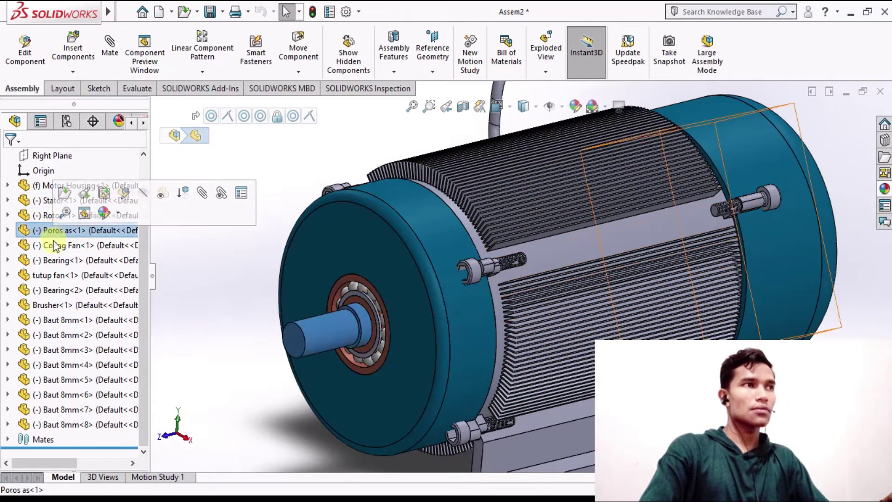
click(55, 248)
click(57, 260)
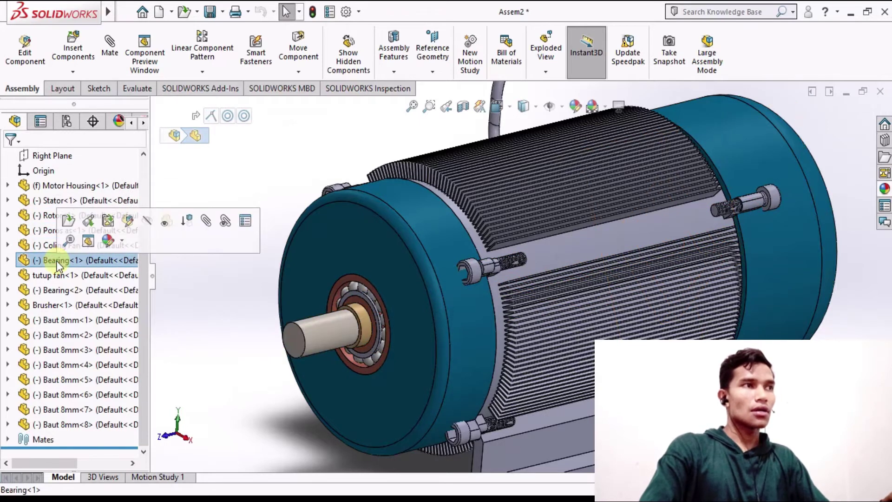
click(55, 275)
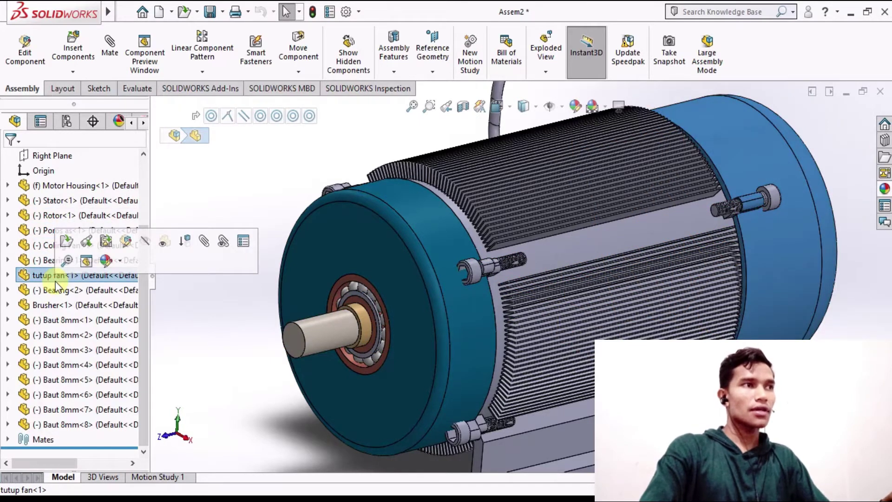
click(56, 288)
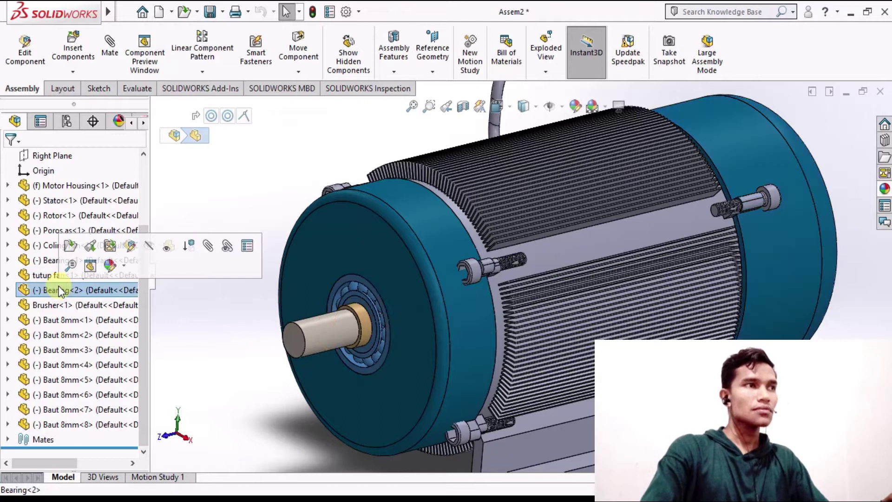
click(58, 304)
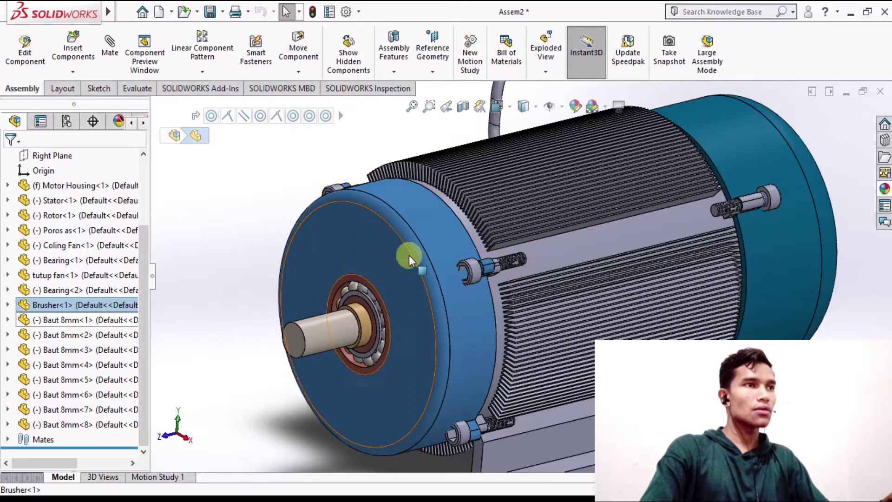
click(324, 151)
- Examine the assembled motor's exterior from several angles, including the finned housing, end covers, bolts and shaft
mouse_move(488, 275)
middle_down()
mouse_move(494, 249)
mouse_move(514, 272)
mouse_move(504, 269)
middle_up()
scroll(503, 268, up, 4)
click(759, 297)
middle_drag(758, 298, 605, 241)
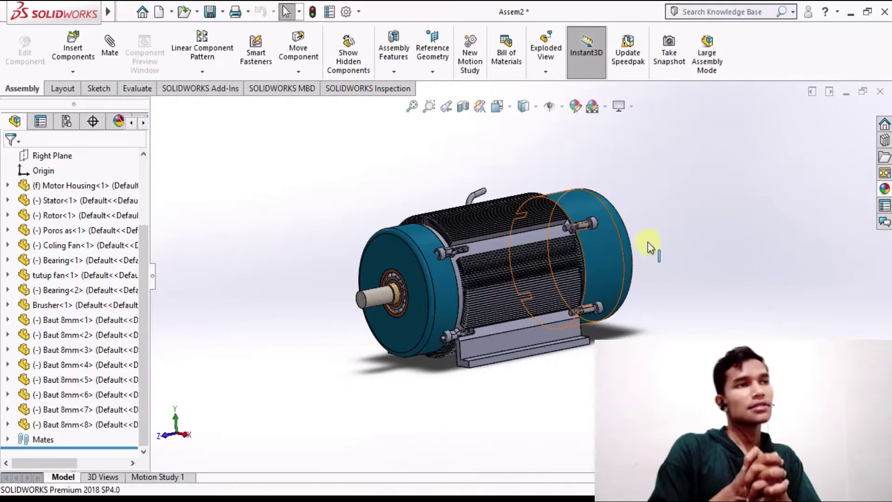
scroll(535, 253, down, 3)
middle_drag(535, 253, 547, 224)
scroll(547, 224, up, 3)
scroll(519, 261, down, 2)
middle_drag(472, 304, 462, 324)
scroll(462, 324, down, 1)
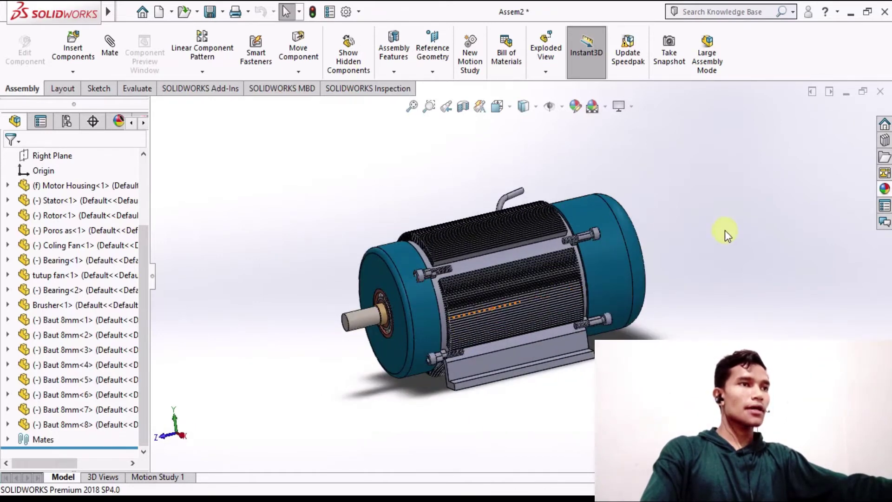
scroll(518, 252, down, 3)
middle_drag(517, 252, 521, 272)
scroll(521, 272, up, 3)
scroll(520, 272, down, 3)
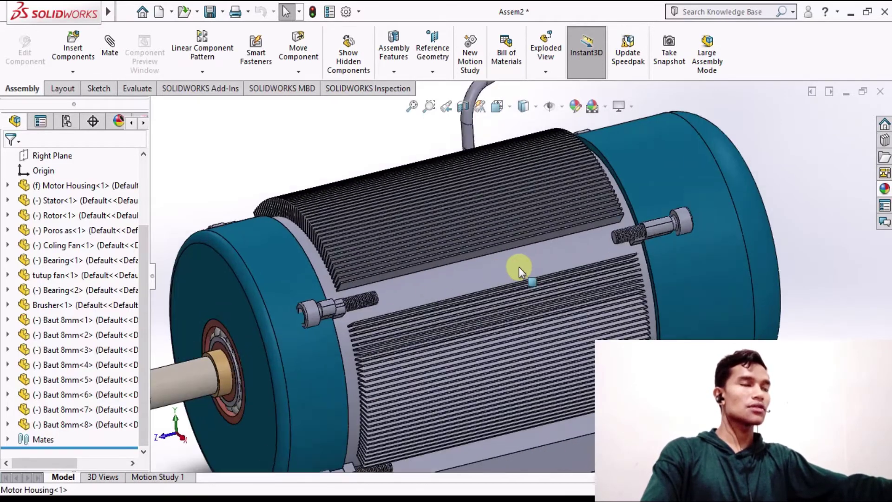
scroll(499, 259, up, 2)
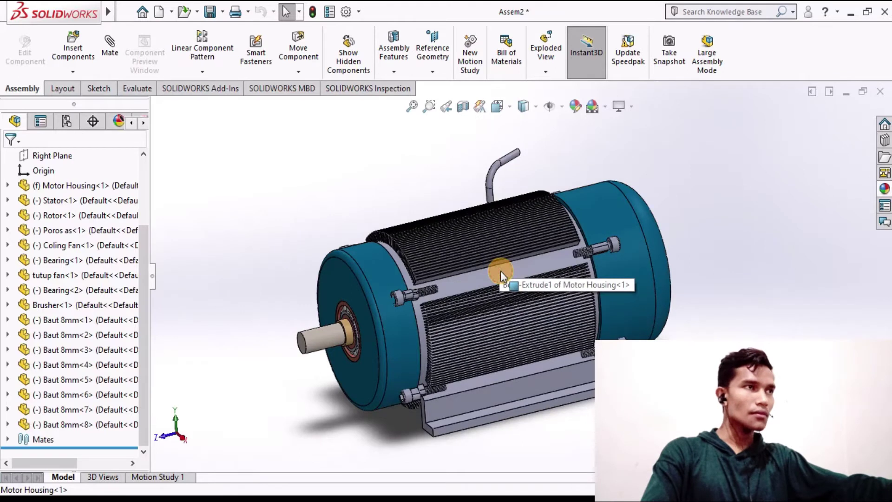
click(500, 271)
click(385, 194)
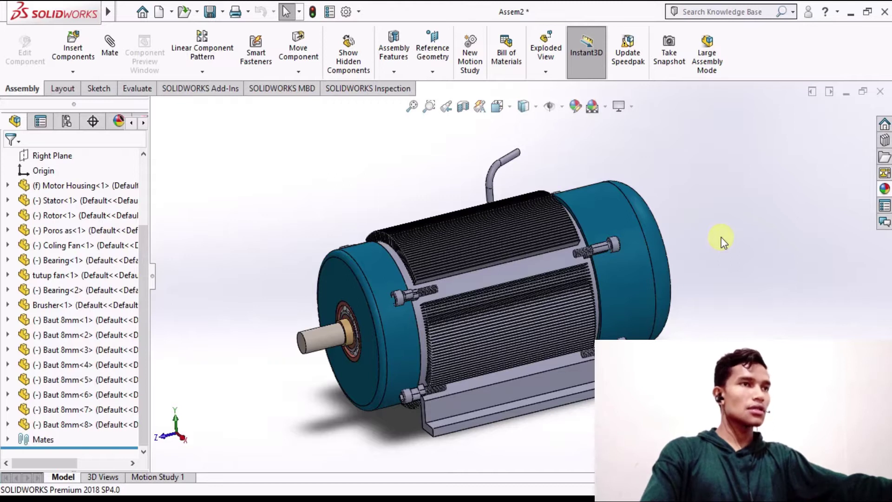
- Switch to the Dinamo Listrik PDF in Microsoft Edge, dismiss the search notice and go to page 10
click(119, 499)
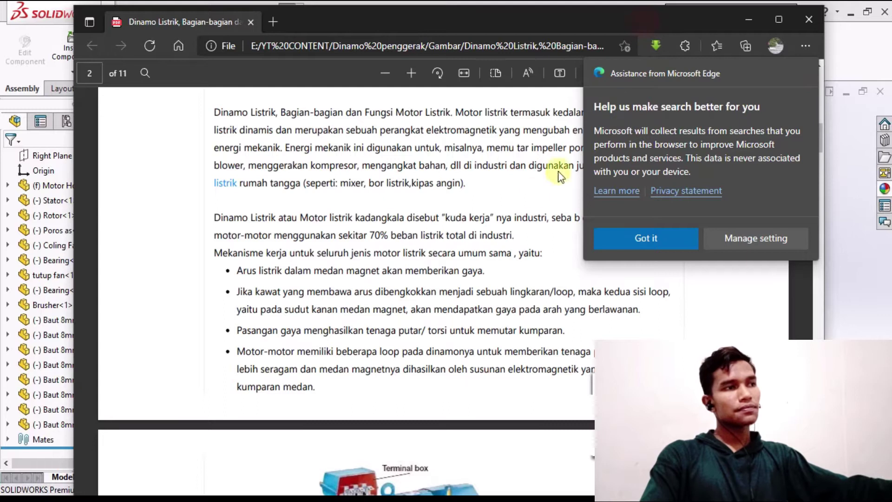
click(627, 246)
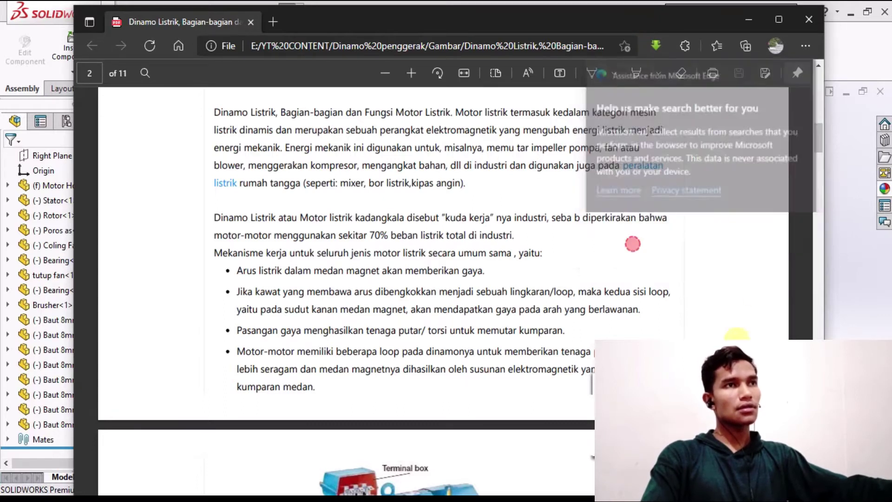
scroll(639, 274, down, 5)
scroll(639, 270, down, 10)
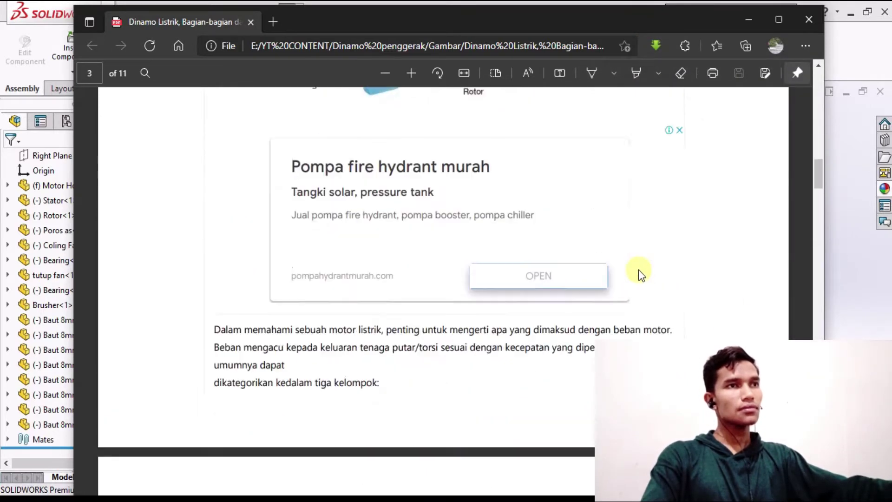
drag(823, 217, 815, 257)
mouse_move(809, 219)
mouse_down()
mouse_move(798, 312)
mouse_move(801, 478)
mouse_move(802, 412)
mouse_move(802, 441)
mouse_up()
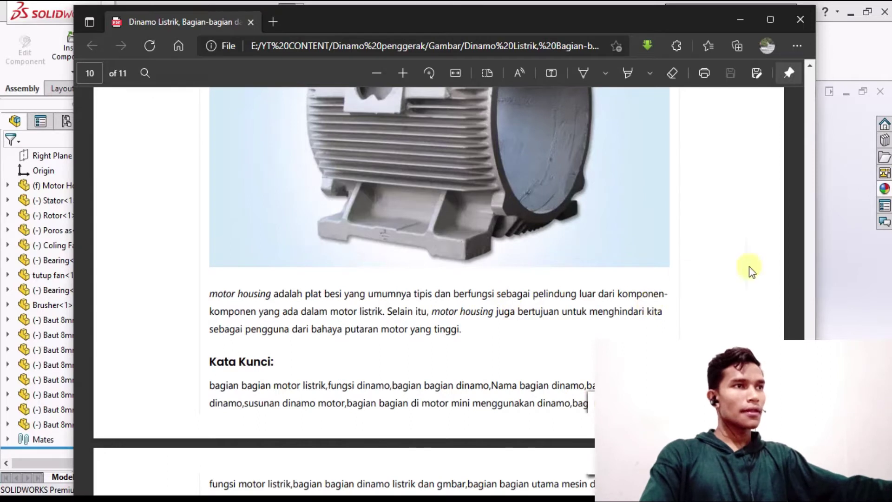
- Review the Motor Housing picture and description on page 10, narrowing the PDF window's width
scroll(815, 275, up, 8)
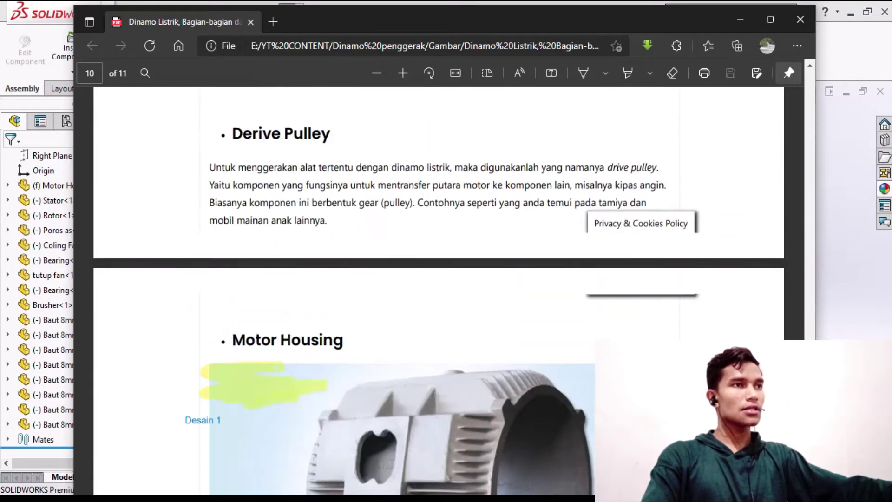
scroll(438, 291, down, 7)
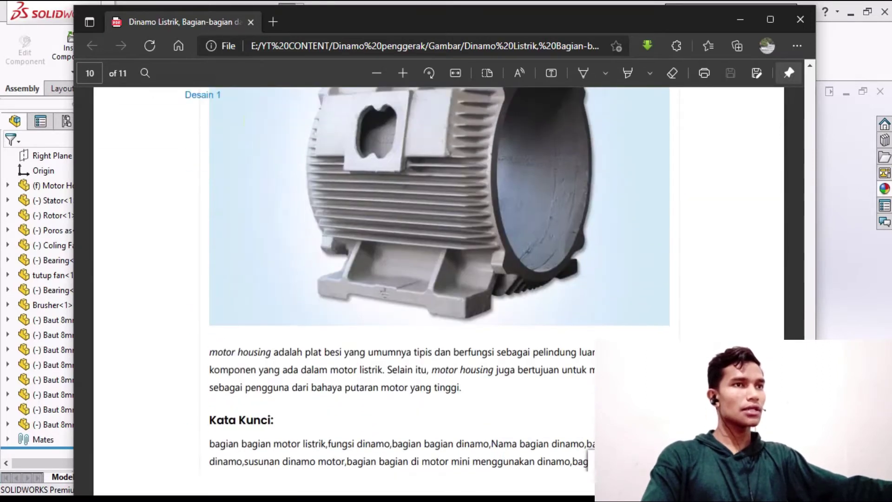
scroll(439, 291, up, 1)
scroll(390, 291, up, 1)
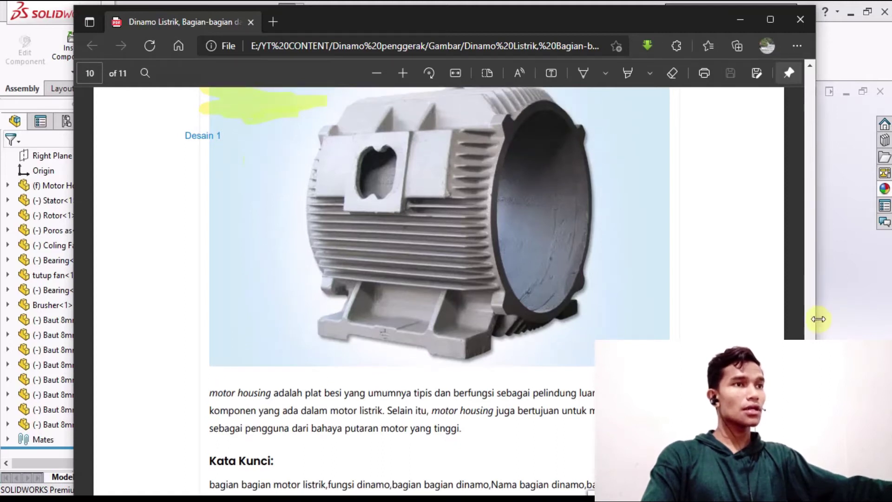
drag(817, 321, 709, 320)
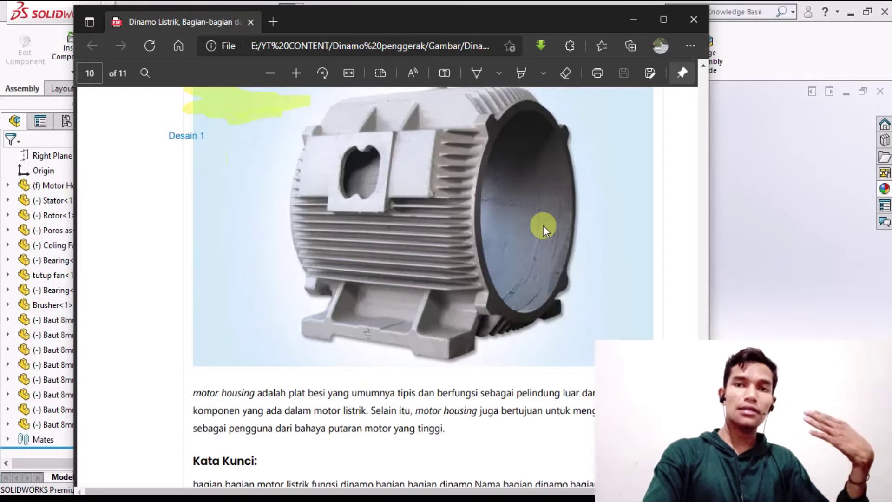
scroll(581, 177, up, 2)
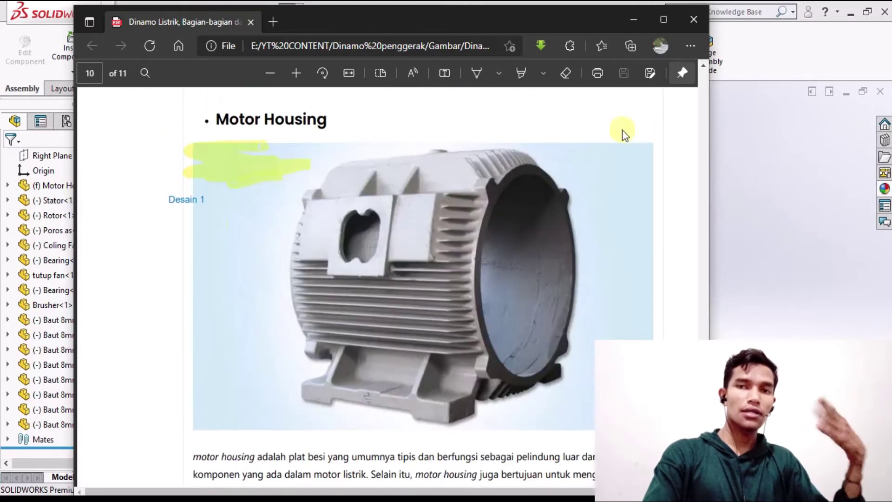
- Return to the motor assembly in SOLIDWORKS, start an exploded view and pull the Brusher end cover outward along the Z axis
click(635, 20)
middle_drag(489, 305, 589, 291)
scroll(534, 280, up, 3)
middle_drag(533, 280, 452, 164)
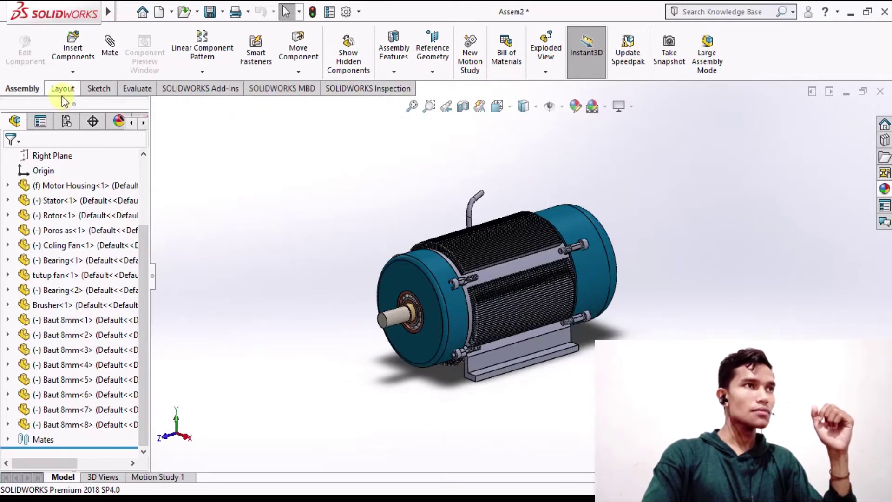
click(551, 51)
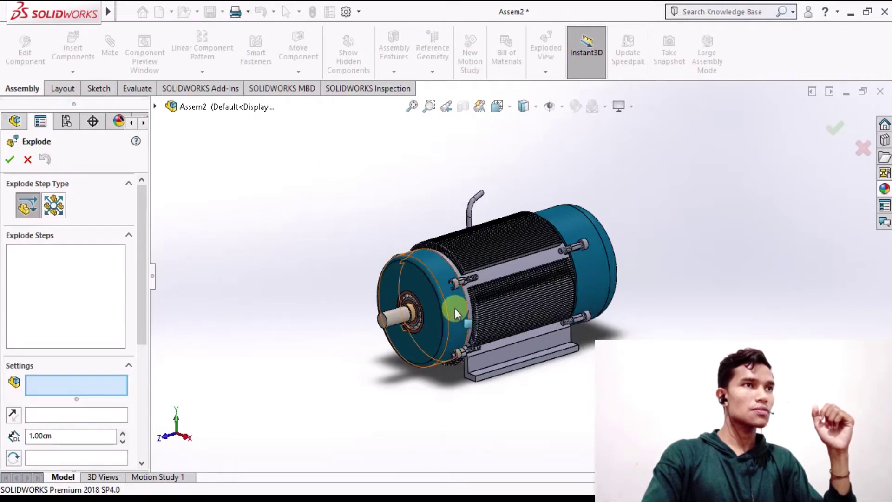
scroll(436, 318, down, 4)
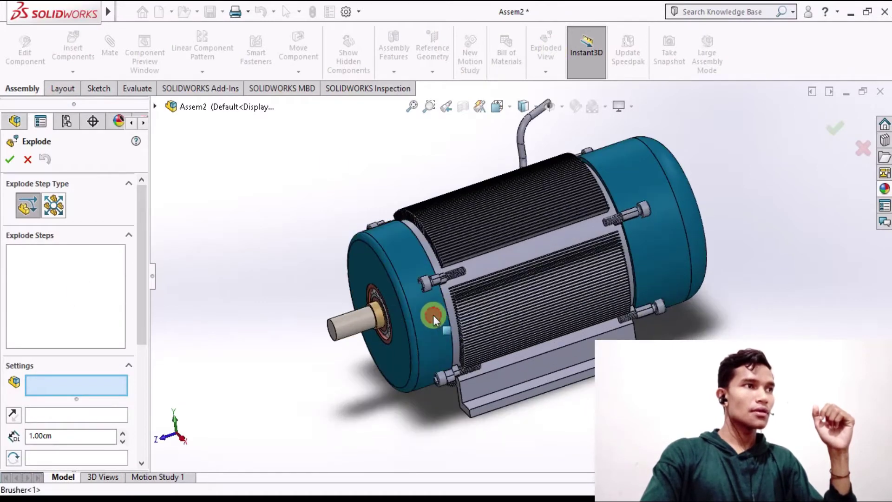
click(433, 315)
drag(378, 315, 243, 355)
- Explode the tutup fan cover along the Z axis, away from the opposite end of the motor housing
mouse_move(436, 311)
middle_down()
mouse_move(442, 295)
mouse_move(432, 302)
mouse_move(547, 282)
middle_up()
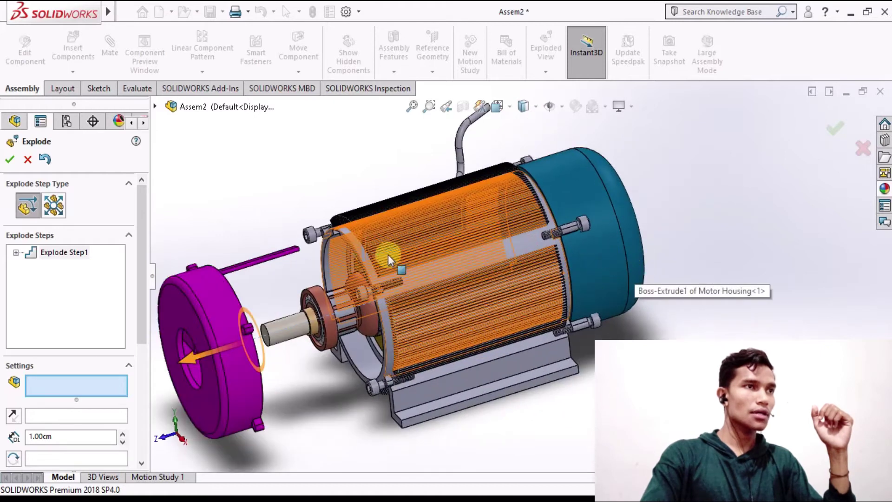
click(617, 247)
drag(511, 259, 720, 212)
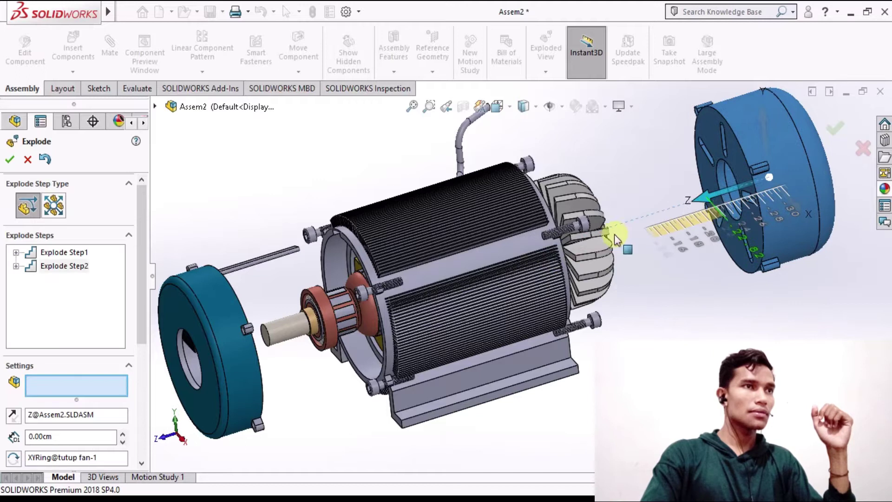
- Explode the Coling Fan along the Z axis, off the shaft and close to the tutup fan cover
scroll(593, 240, up, 1)
click(555, 263)
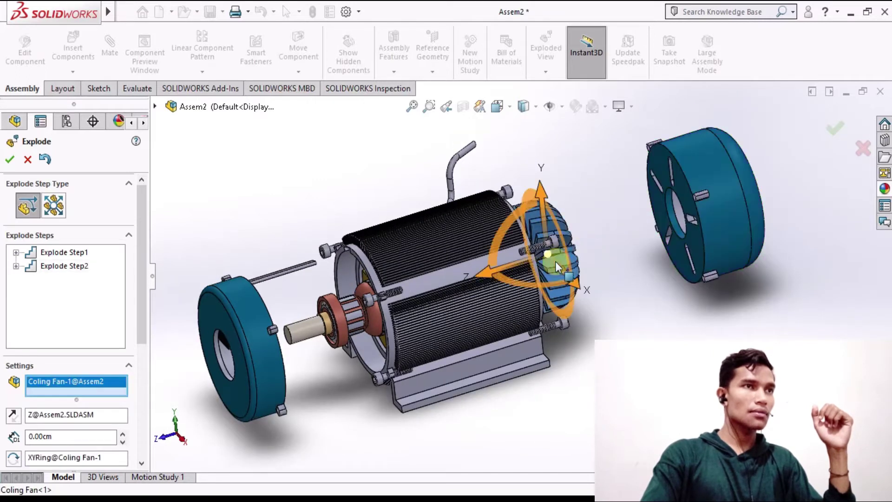
drag(486, 275, 753, 222)
- Add further explode steps along the Z axis that move the tutup fan cover and the Coling Fan farther from the housing
scroll(718, 225, up, 3)
scroll(716, 226, down, 2)
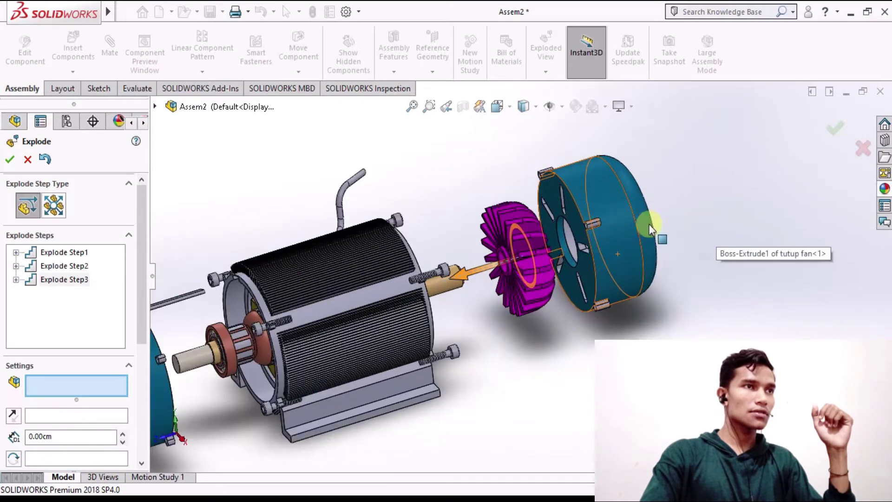
click(623, 232)
drag(540, 245, 696, 227)
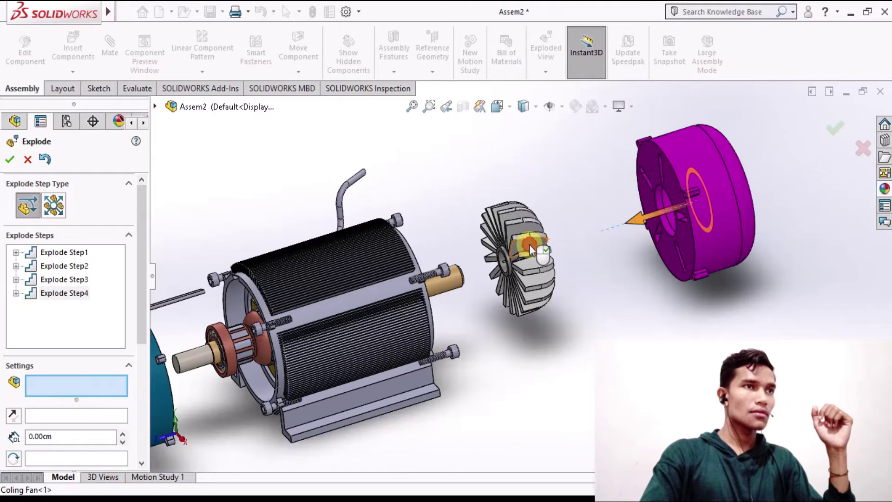
click(511, 249)
drag(466, 279, 507, 260)
- Explode the Poros as shaft and the Stator together along the Z axis, out of the housing toward the fan end
middle_drag(436, 308, 420, 291)
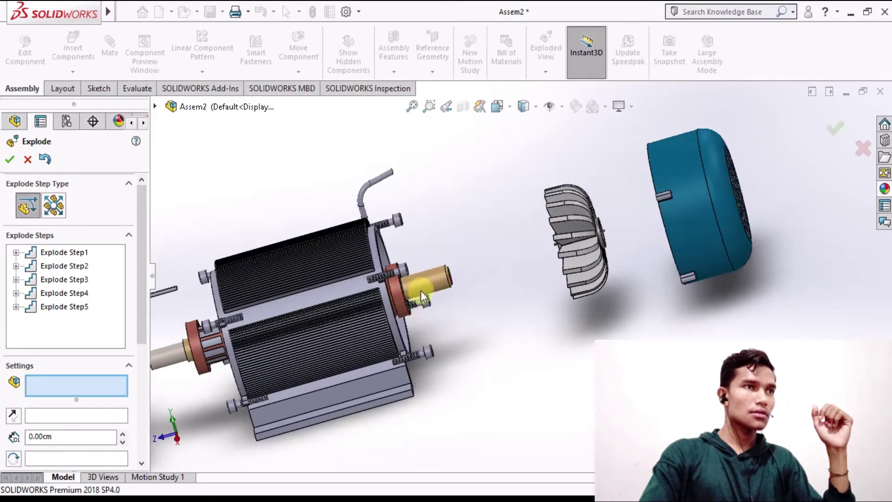
click(427, 292)
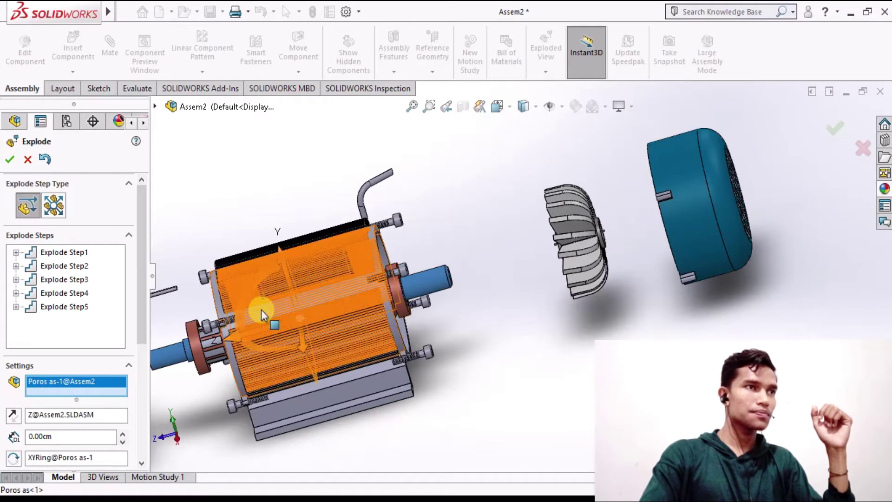
middle_drag(401, 291, 393, 297)
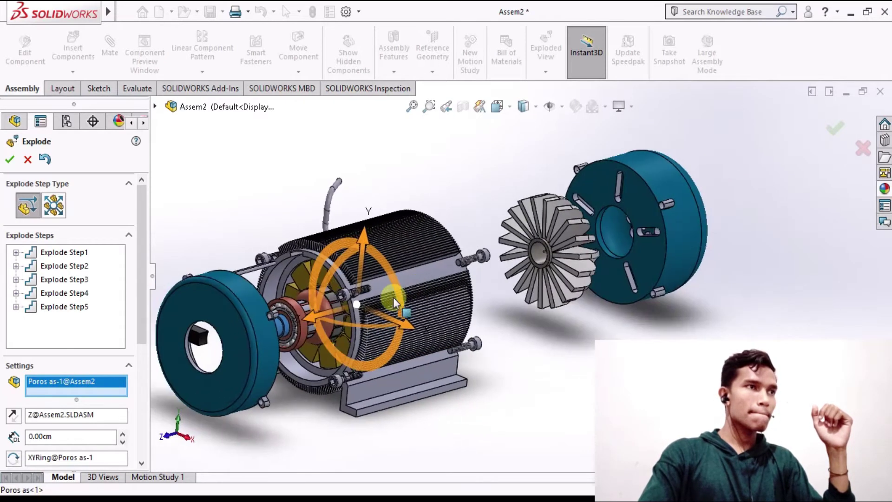
scroll(336, 292, down, 2)
click(291, 263)
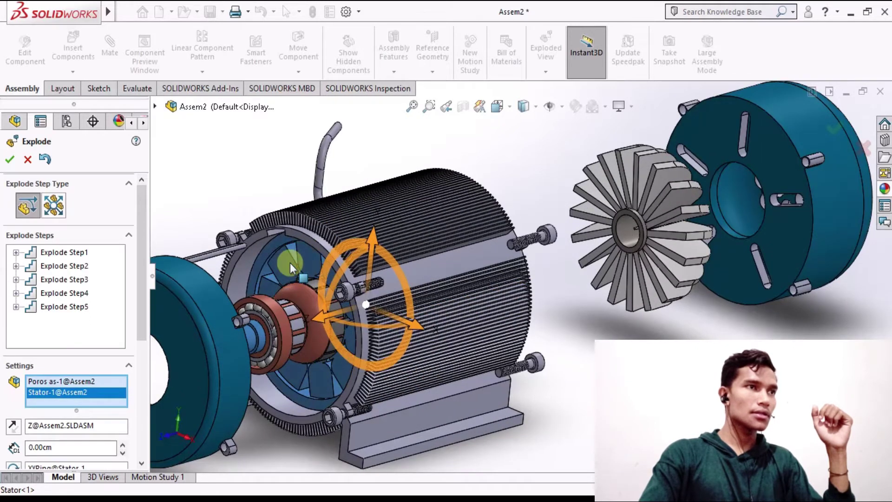
drag(317, 322, 591, 264)
drag(741, 227, 663, 245)
middle_drag(590, 225, 678, 235)
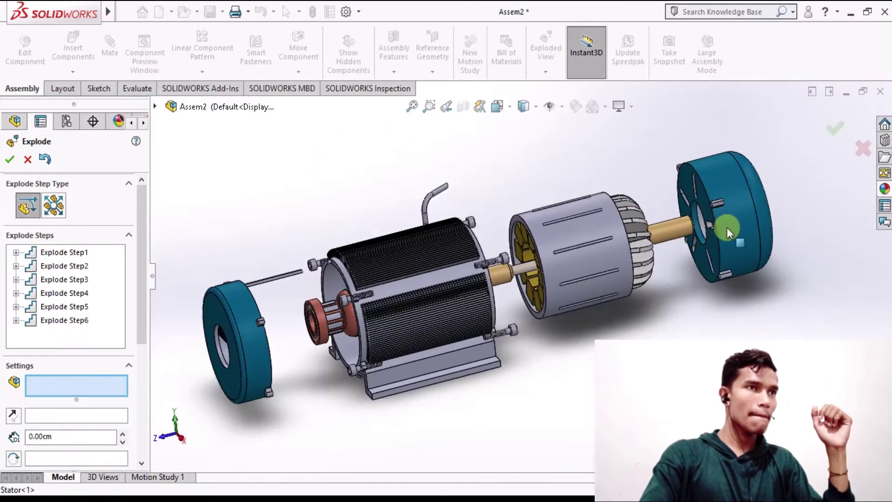
- Explode the tutup fan cover farther along the Z axis and pull the Poros as shaft out of the Stator toward it
click(738, 226)
drag(763, 230, 776, 214)
click(673, 224)
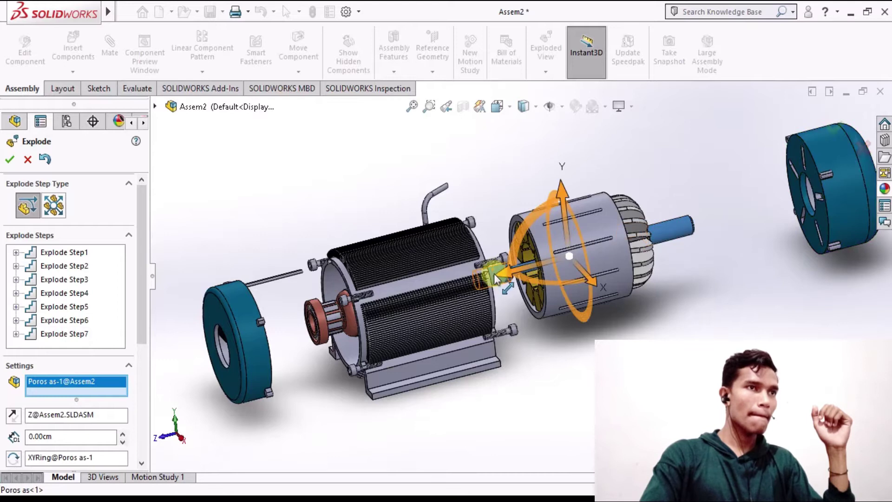
drag(514, 273, 692, 250)
- Explode the Coling Fan along the Z axis, away from the Stator and up to the tutup fan cover
click(630, 244)
scroll(664, 236, down, 2)
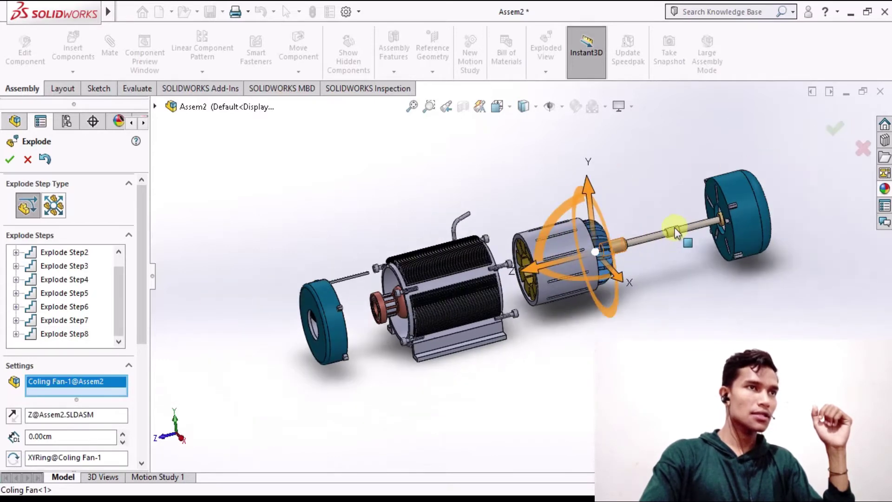
scroll(573, 242, up, 3)
drag(478, 284, 737, 233)
scroll(734, 230, up, 3)
scroll(640, 253, down, 4)
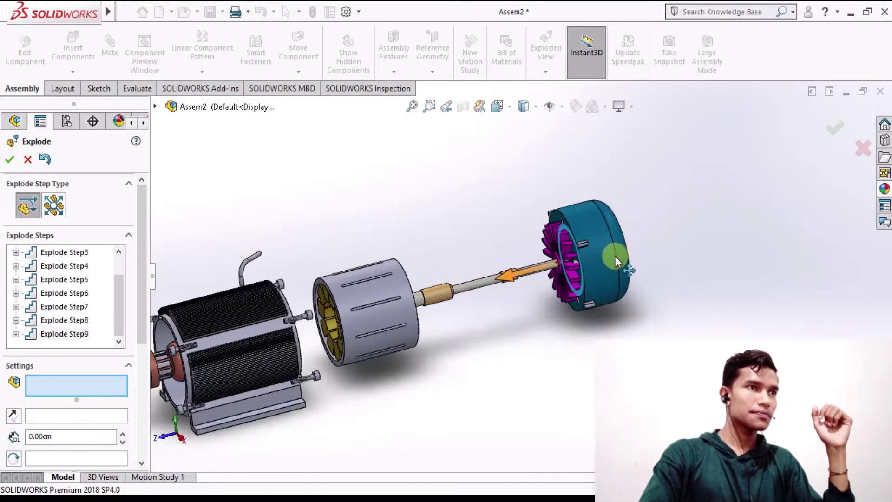
- Explode the tutup fan cover farther outward along the Z axis and move the Coling Fan off the shaft's end toward it
click(608, 260)
drag(548, 269, 649, 244)
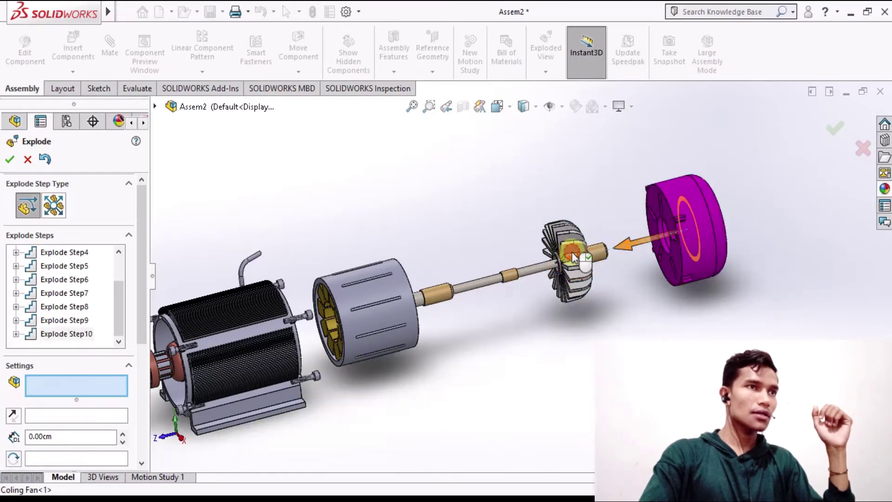
click(573, 255)
drag(520, 260, 593, 271)
middle_drag(439, 307, 331, 331)
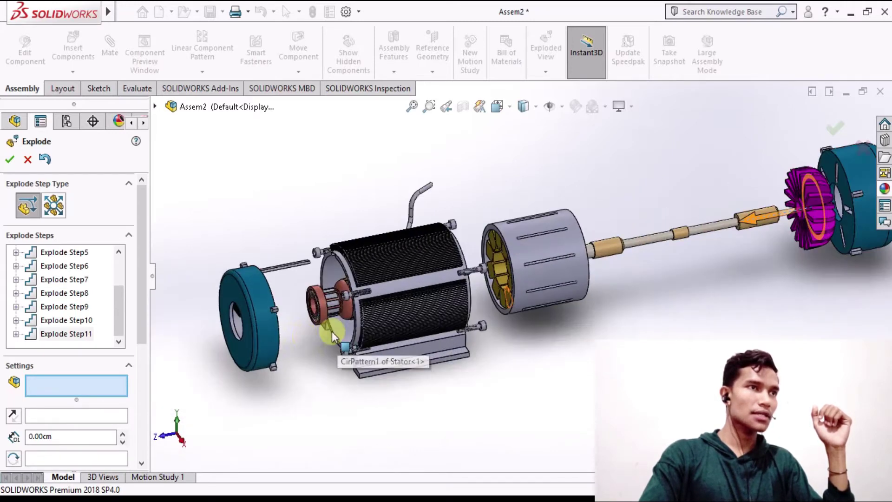
- Explode the Brusher end cover farther outward along the Z axis and pull the Rotor out of the housing on the same side
click(268, 333)
mouse_move(268, 333)
middle_down()
mouse_move(276, 325)
mouse_move(269, 317)
middle_up()
drag(269, 317, 218, 325)
scroll(426, 286, down, 5)
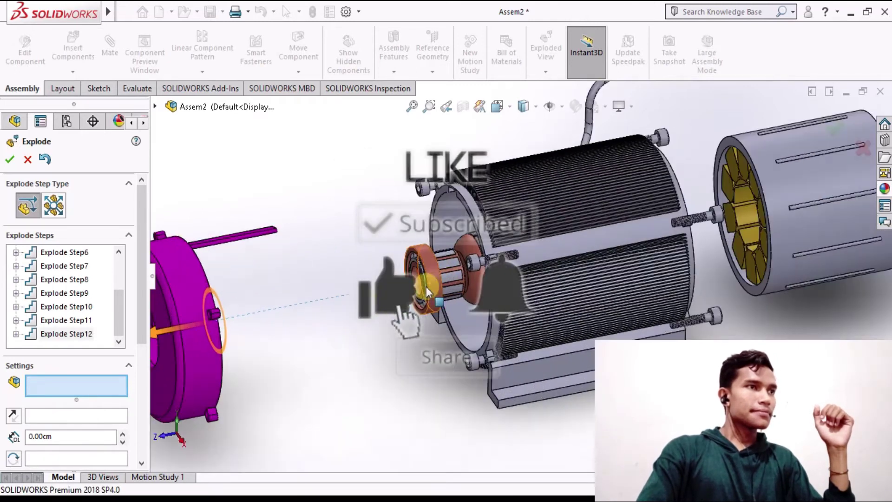
click(473, 277)
drag(473, 278, 206, 342)
scroll(346, 300, up, 5)
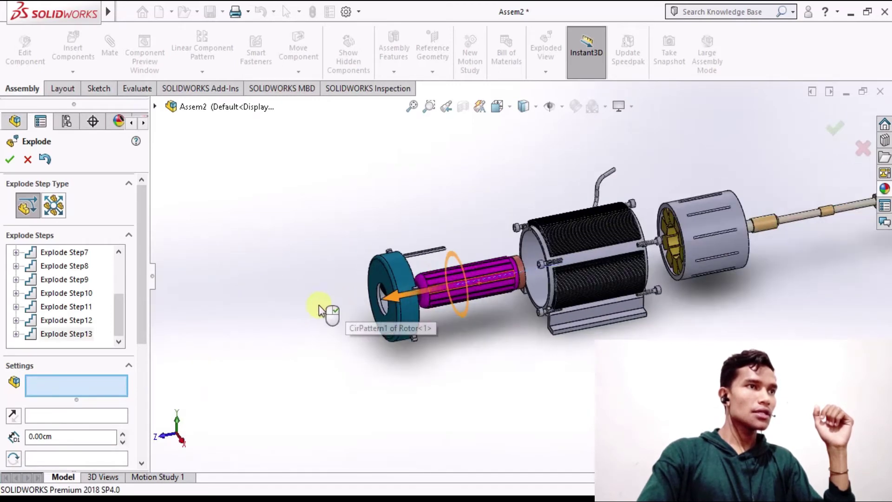
- Add explode steps along the Z axis that separate the Brusher cover from the Rotor and shift the Rotor slightly outward
scroll(367, 304, down, 5)
click(362, 312)
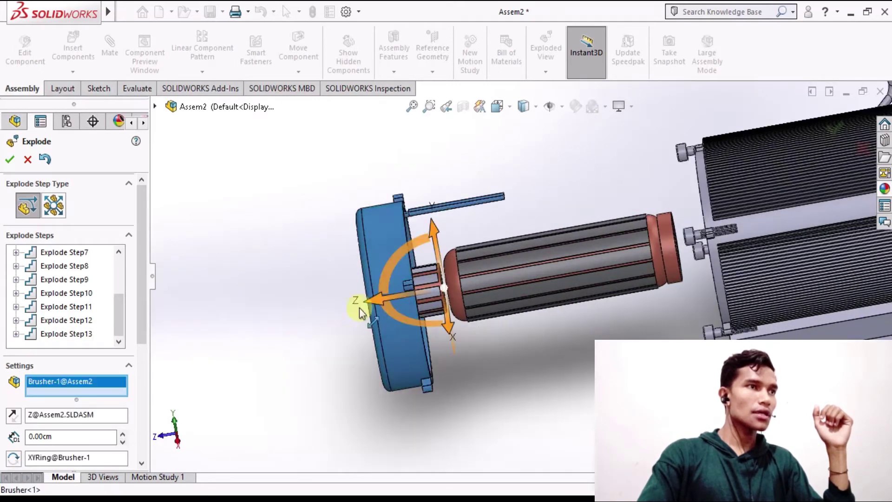
drag(375, 304, 292, 317)
click(452, 295)
drag(465, 283, 432, 292)
- Check the fully exploded motor from end to end and accept the exploded view
middle_drag(553, 370, 707, 224)
scroll(707, 223, down, 2)
scroll(707, 222, up, 2)
key(f)
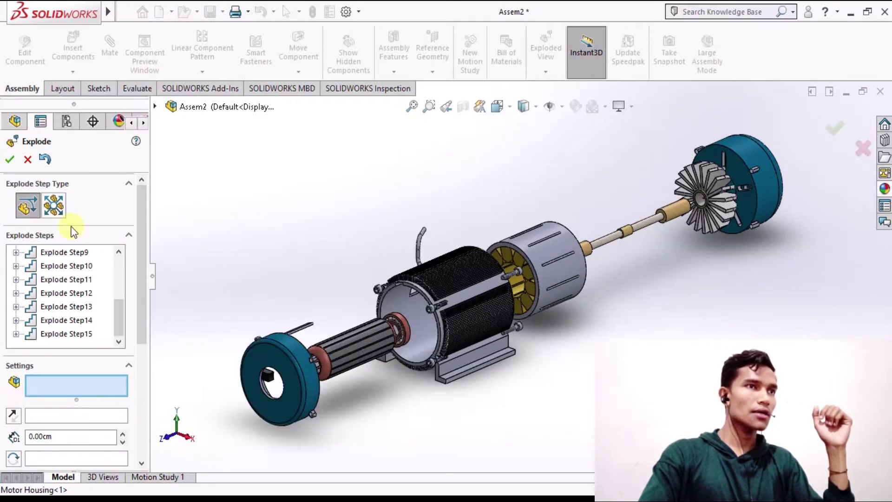
click(10, 159)
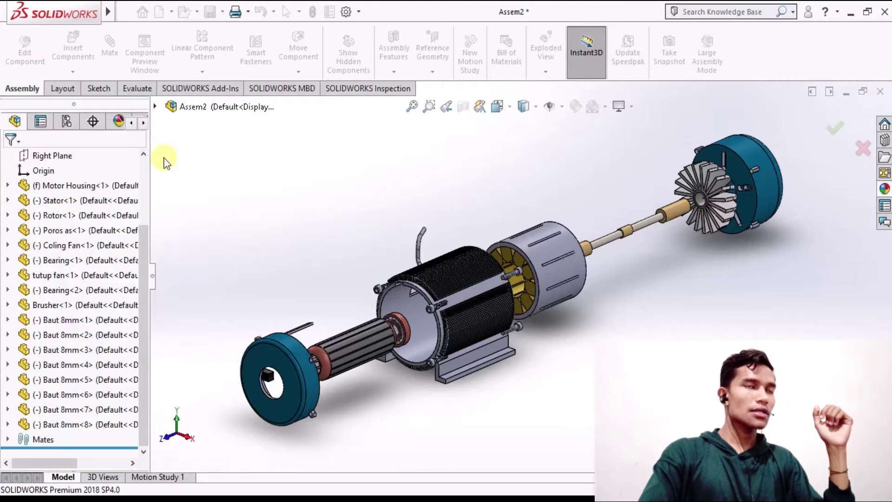
- Examine the tutup fan cover at the fan end of the exploded motor, highlighting the part
middle_drag(629, 253, 557, 259)
middle_drag(635, 258, 601, 258)
click(600, 258)
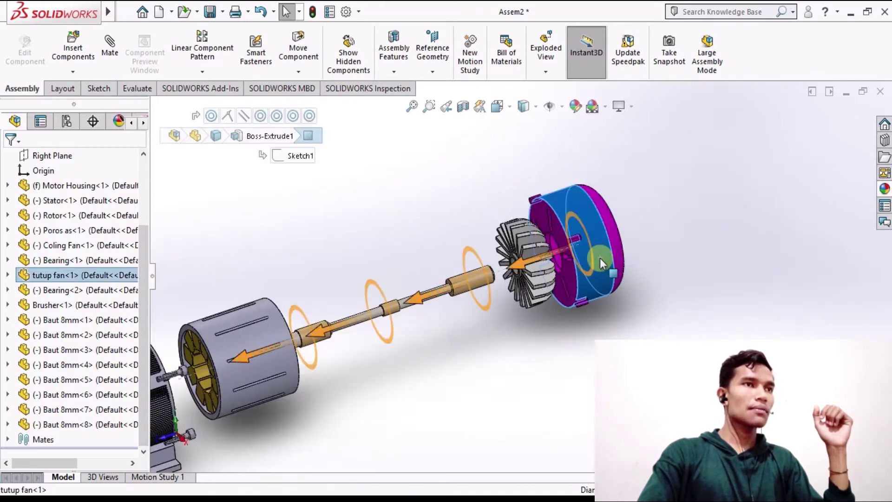
click(713, 244)
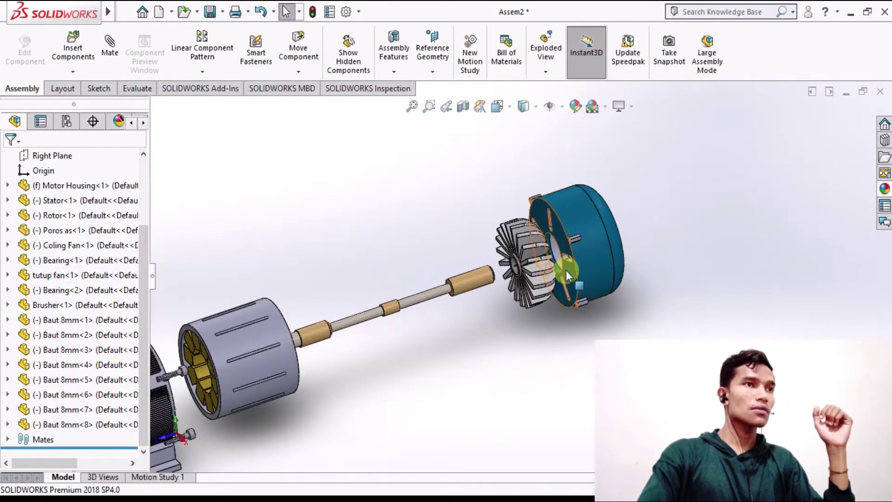
scroll(567, 270, down, 3)
scroll(524, 220, up, 1)
scroll(524, 219, up, 3)
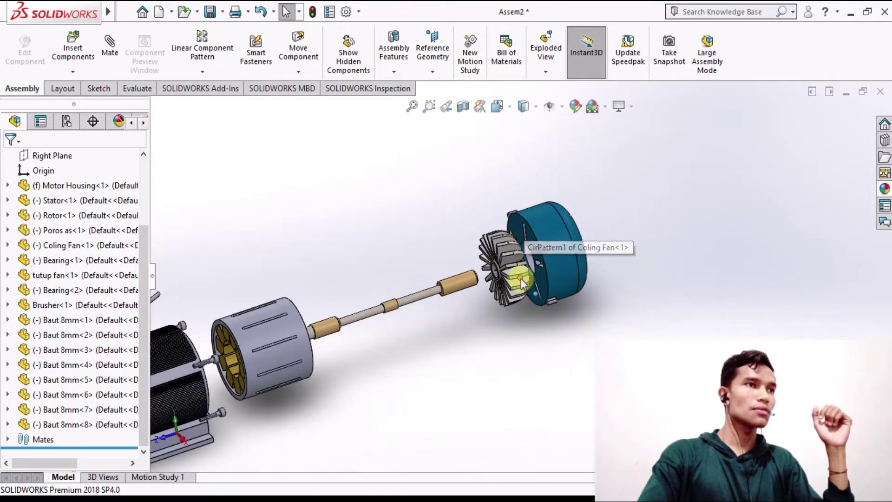
- Examine the Coling Fan between the shaft and the tutup fan cover, highlighting its blades
scroll(515, 278, down, 2)
click(505, 248)
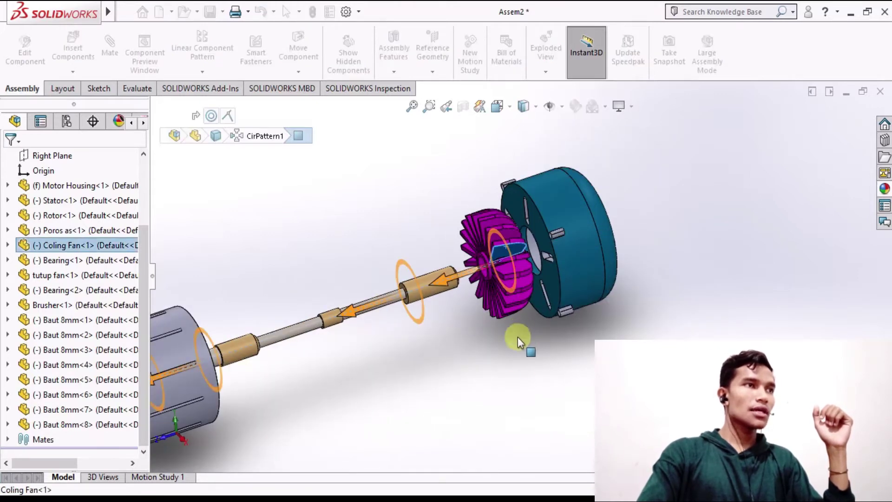
click(417, 215)
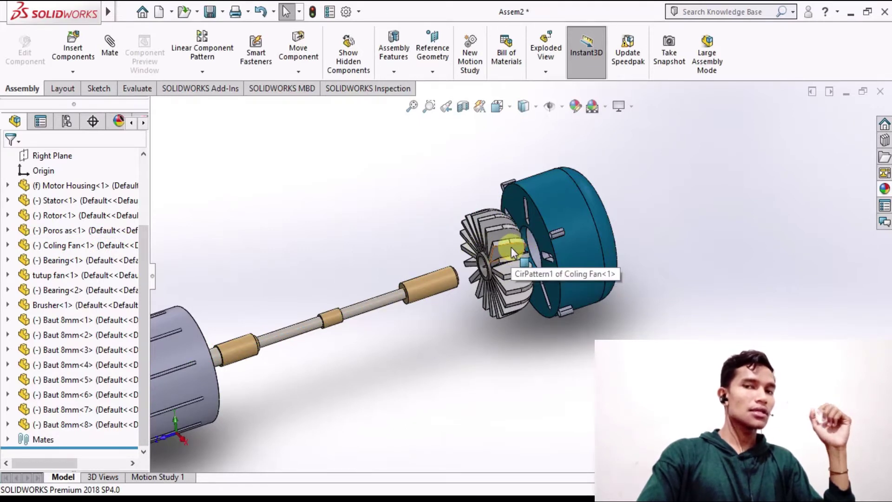
scroll(491, 263, down, 3)
click(522, 214)
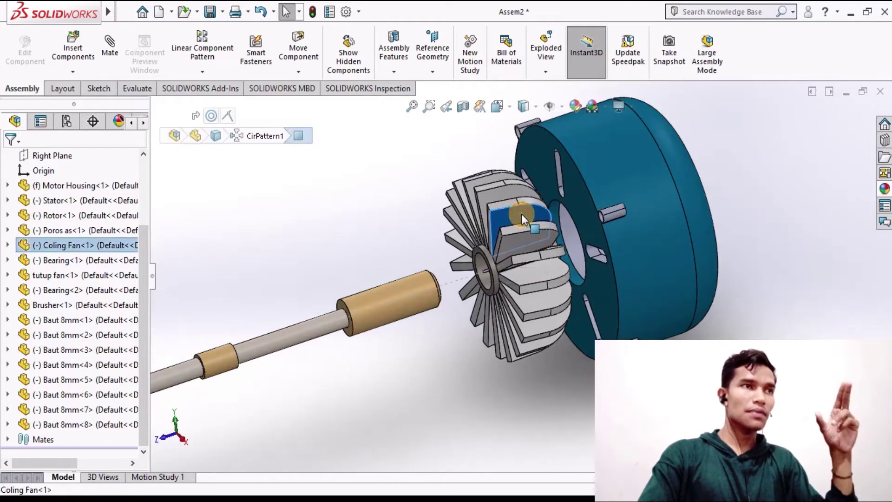
drag(521, 213, 444, 233)
scroll(410, 289, up, 4)
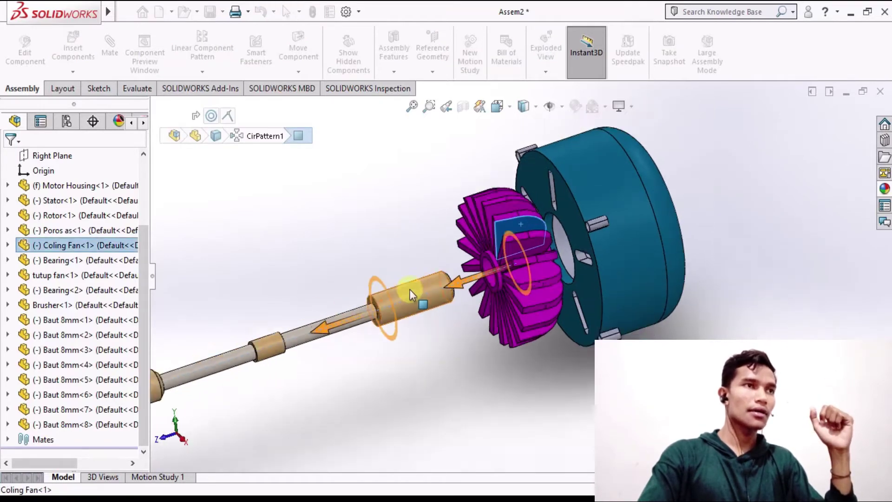
click(395, 247)
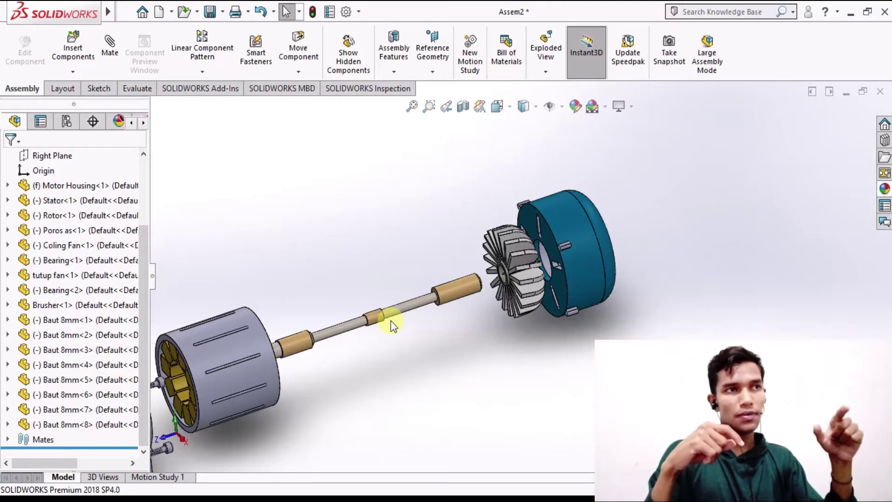
click(516, 245)
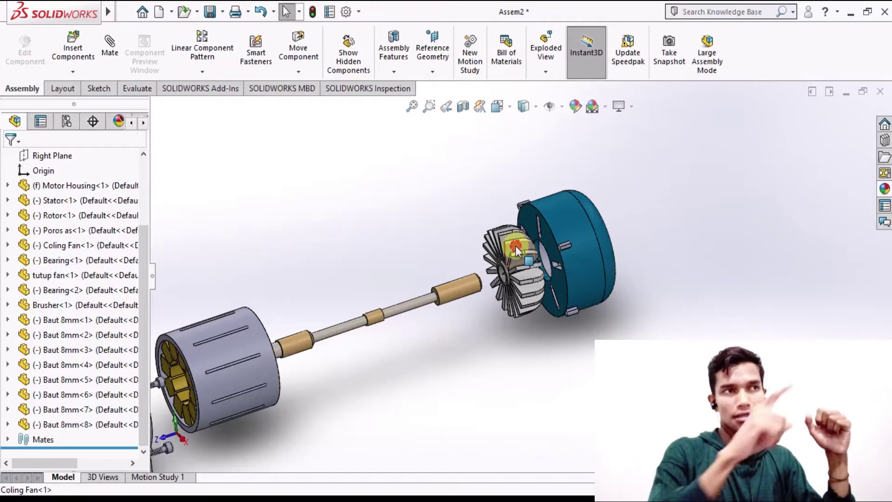
click(363, 255)
- Inspect the middle of the exploded motor and highlight the Poros as shaft between the Stator and the Coling Fan
middle_drag(366, 315, 388, 311)
scroll(475, 323, up, 4)
scroll(506, 302, down, 2)
middle_drag(505, 302, 535, 282)
scroll(534, 282, down, 3)
scroll(581, 226, down, 2)
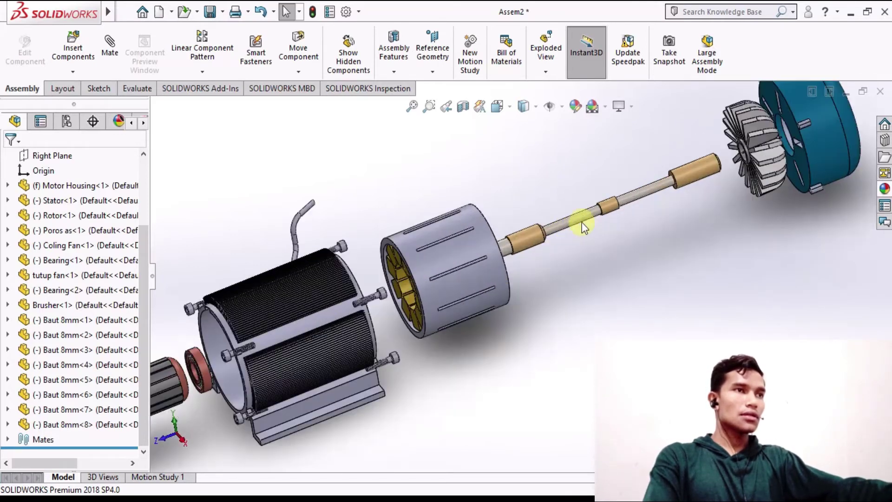
click(582, 222)
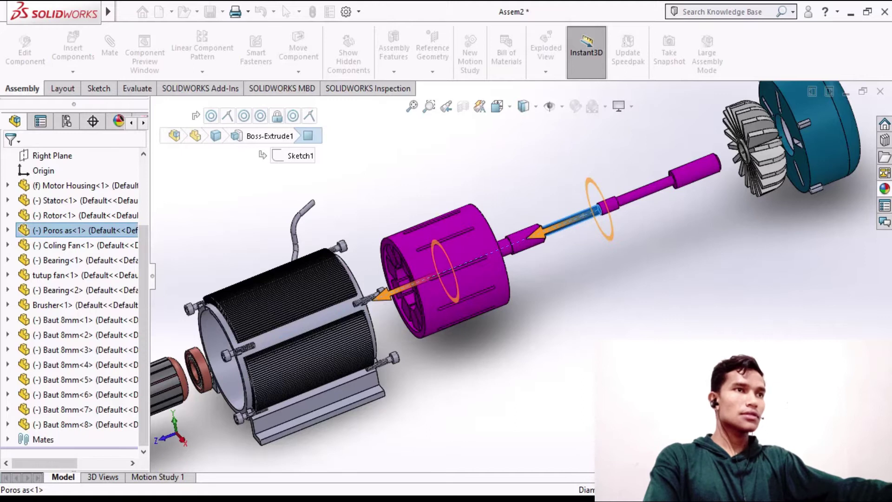
- Switch to the Dinamo Listrik PDF in the browser and read the Main Shaft section on page 8
key(alt+Tab)
scroll(398, 281, up, 10)
scroll(420, 267, up, 10)
scroll(420, 267, down, 3)
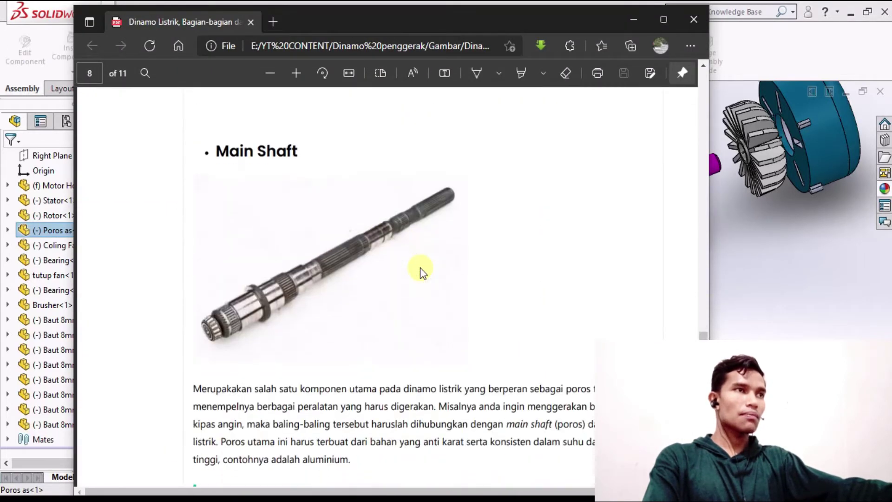
scroll(420, 268, down, 1)
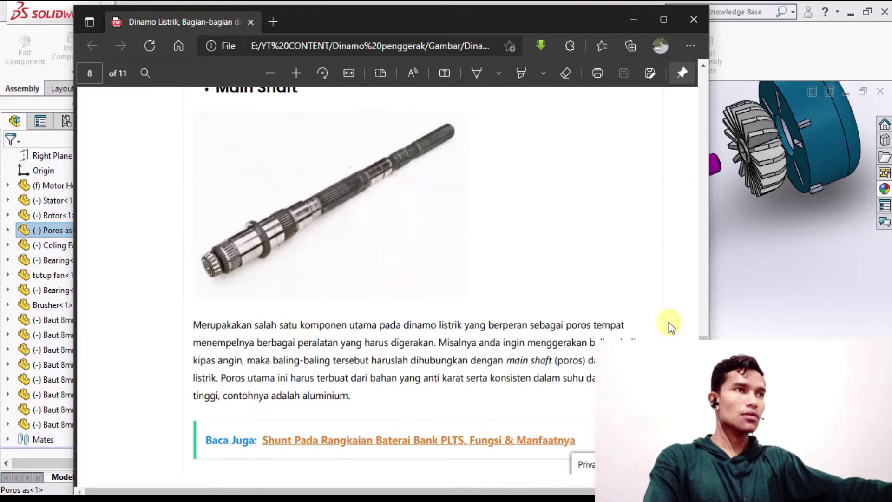
- Resize and reposition the PDF window so the full Main Shaft description is readable beside the exploded shaft
drag(714, 318, 539, 319)
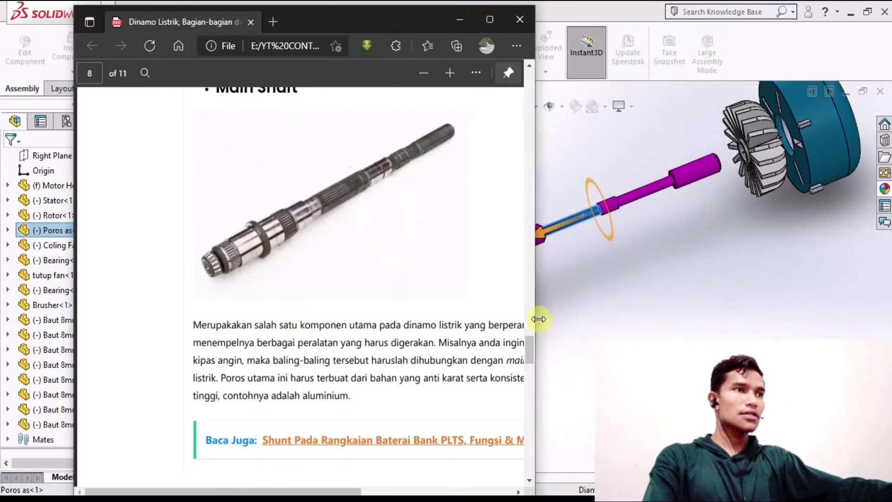
drag(326, 491, 391, 491)
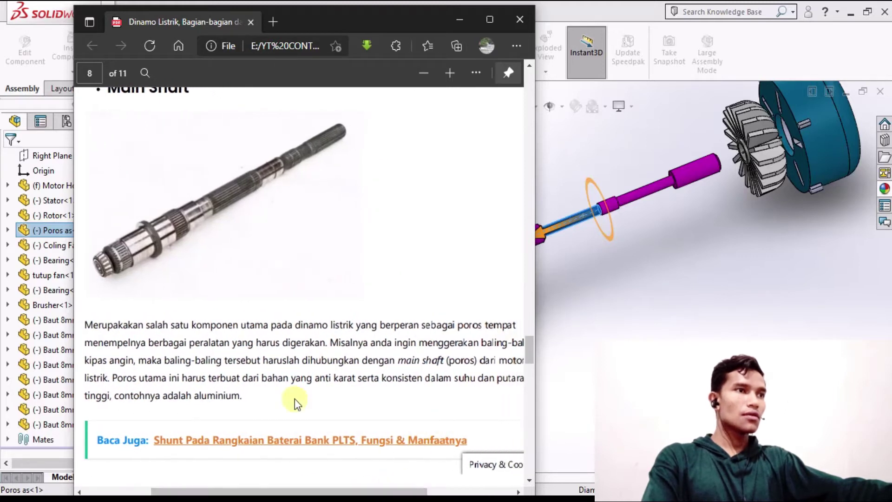
drag(70, 357, 42, 358)
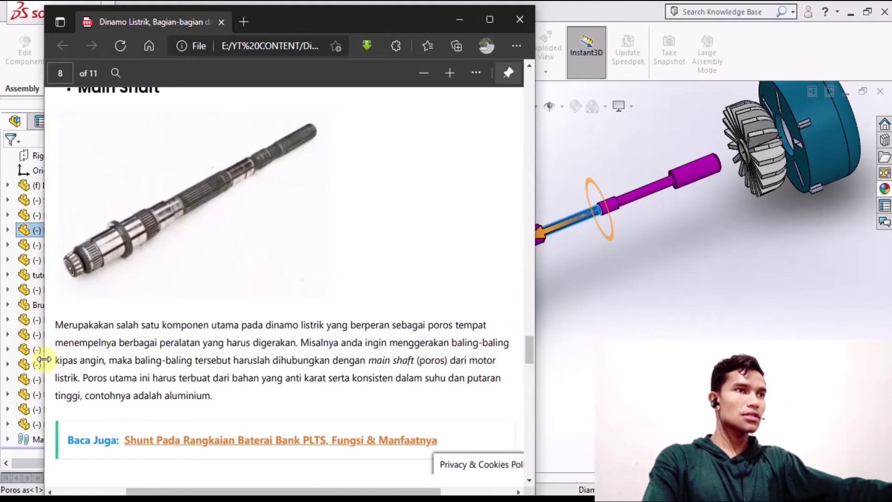
drag(338, 19, 332, 19)
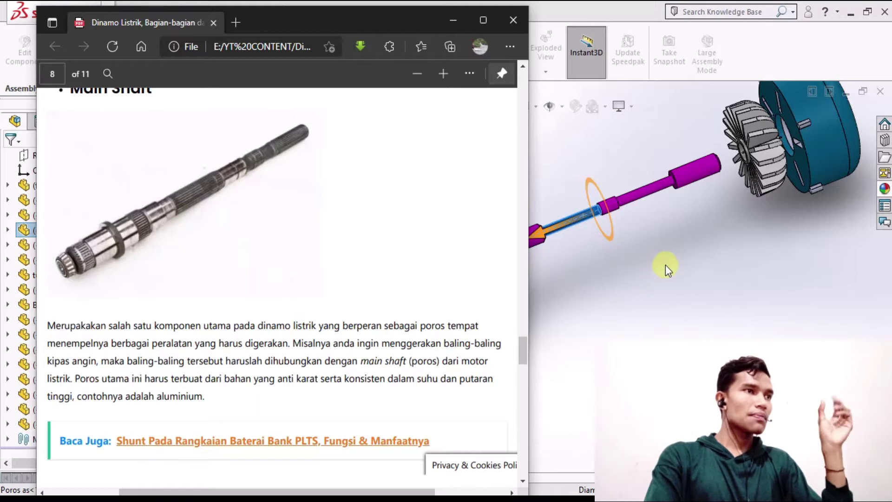
scroll(665, 265, up, 1)
- Return to the motor assembly in SOLIDWORKS and highlight the Coling Fan at the end of the shaft
click(643, 264)
scroll(550, 235, up, 2)
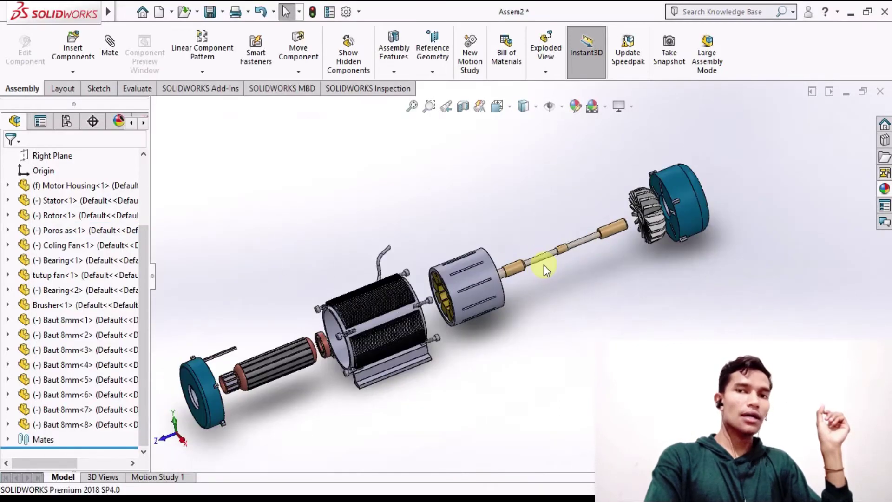
scroll(515, 290, down, 3)
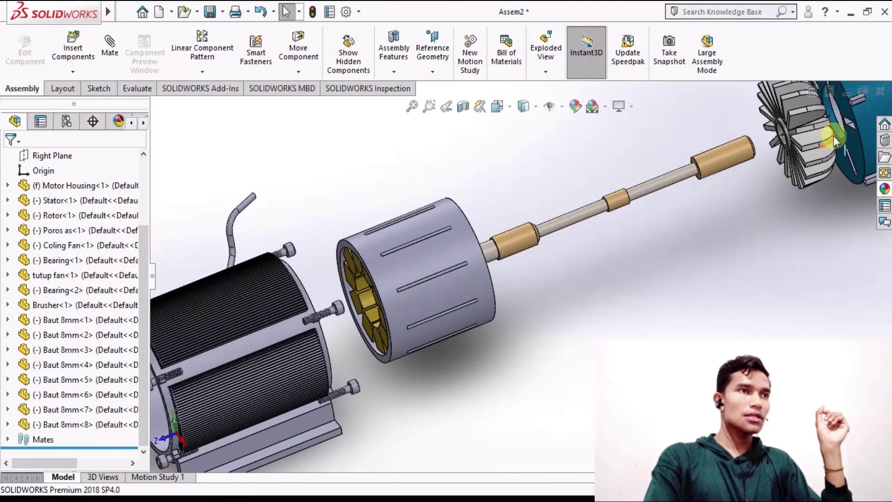
click(812, 137)
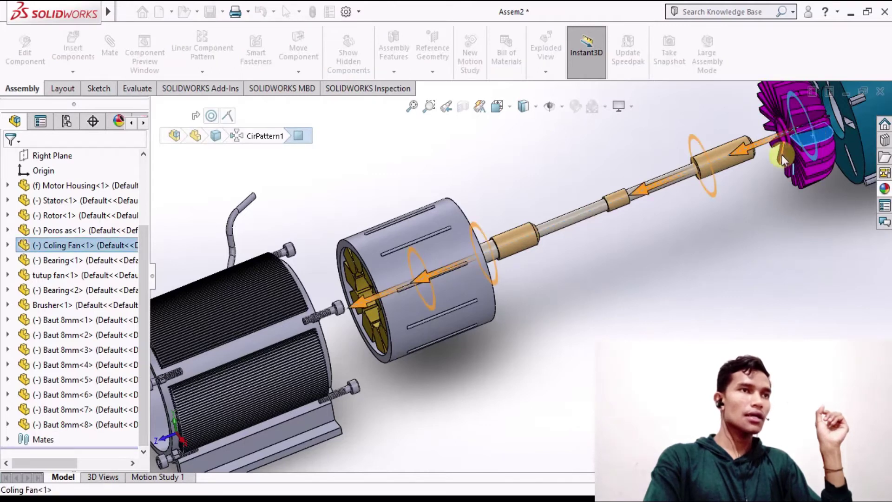
- Highlight the Rotor between the blue end cover and the bearing in the exploded motor, and clear the selection
scroll(565, 241, up, 3)
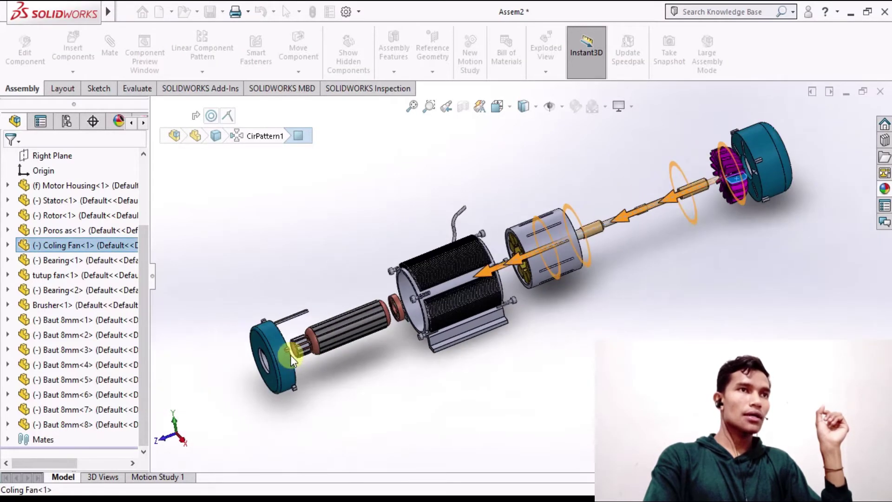
scroll(291, 355, down, 5)
click(321, 322)
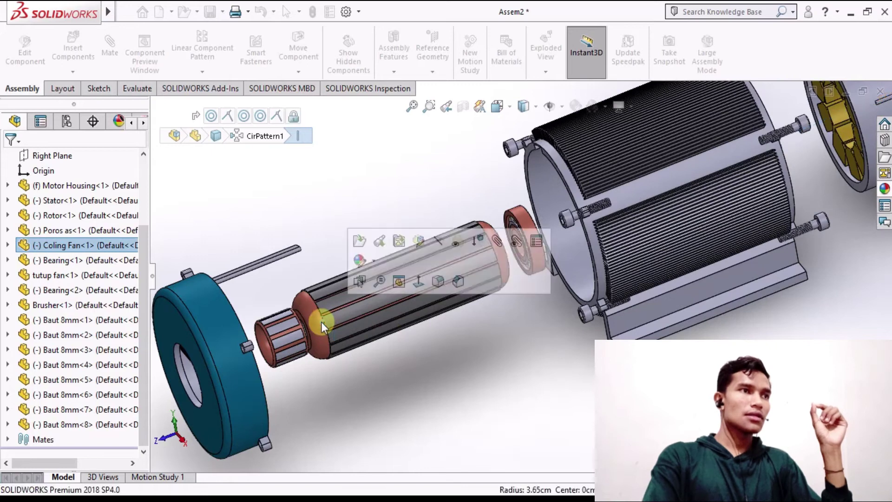
click(315, 326)
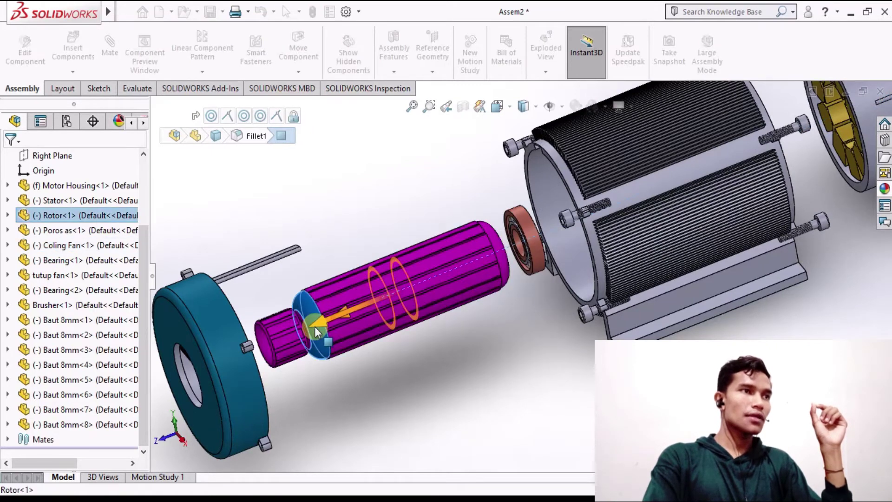
click(373, 176)
- Highlight the Poros as shaft where it enters the Stator, and clear the selection
scroll(688, 215, up, 5)
scroll(633, 246, down, 5)
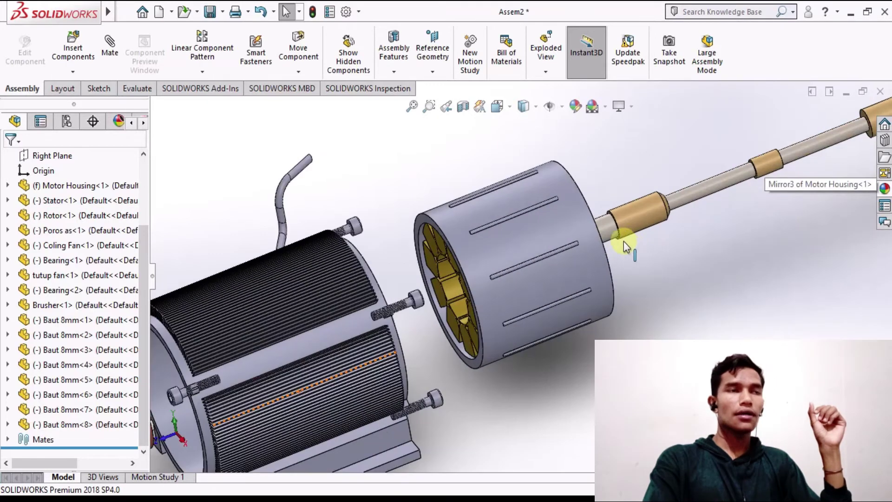
click(601, 231)
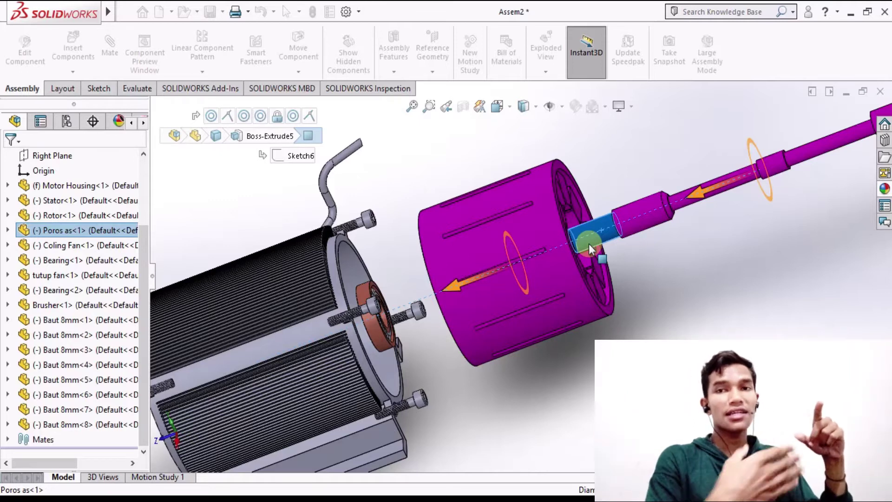
click(695, 297)
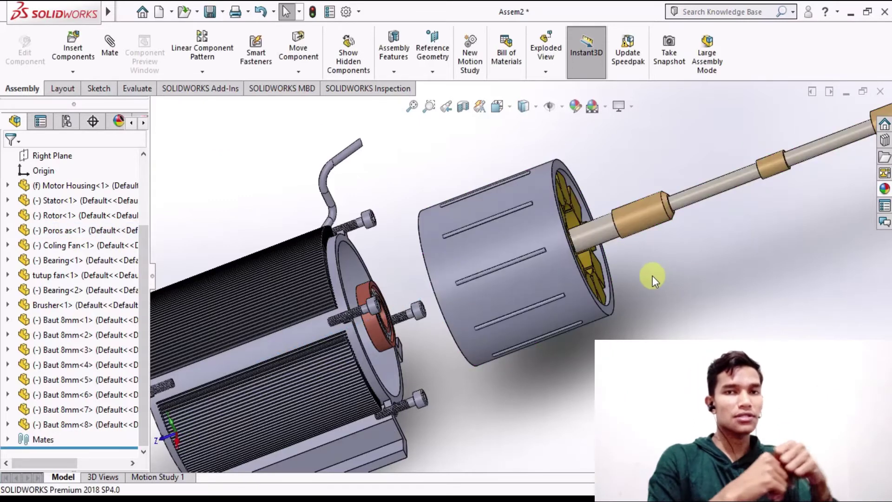
- Inspect the whole exploded motor and highlight the Stator behind the motor housing
scroll(651, 275, down, 3)
middle_drag(635, 278, 662, 249)
scroll(551, 286, up, 2)
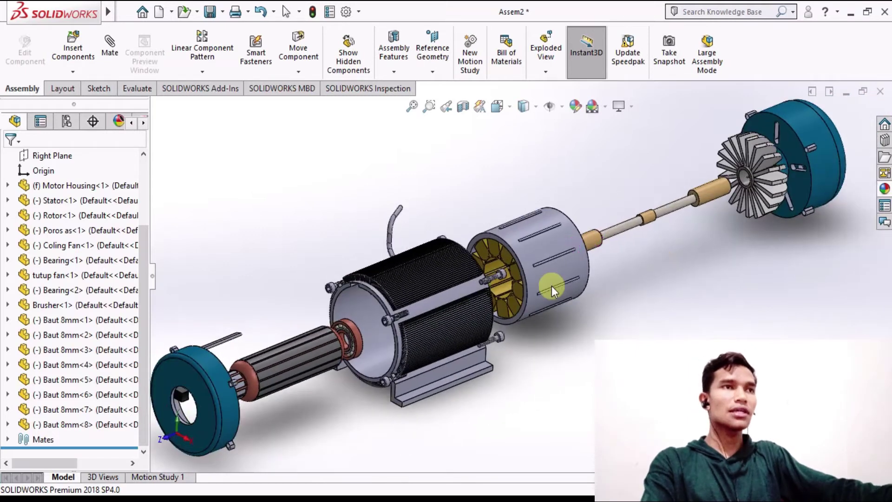
scroll(551, 285, down, 1)
scroll(529, 286, down, 1)
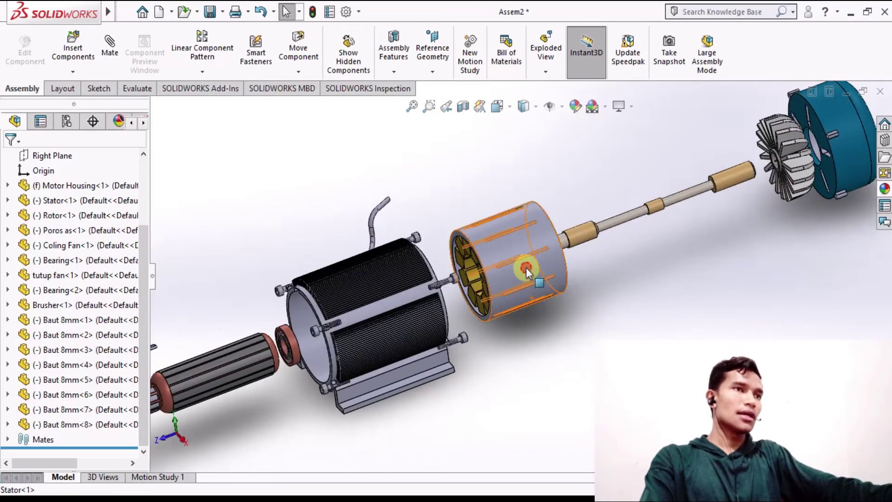
click(525, 268)
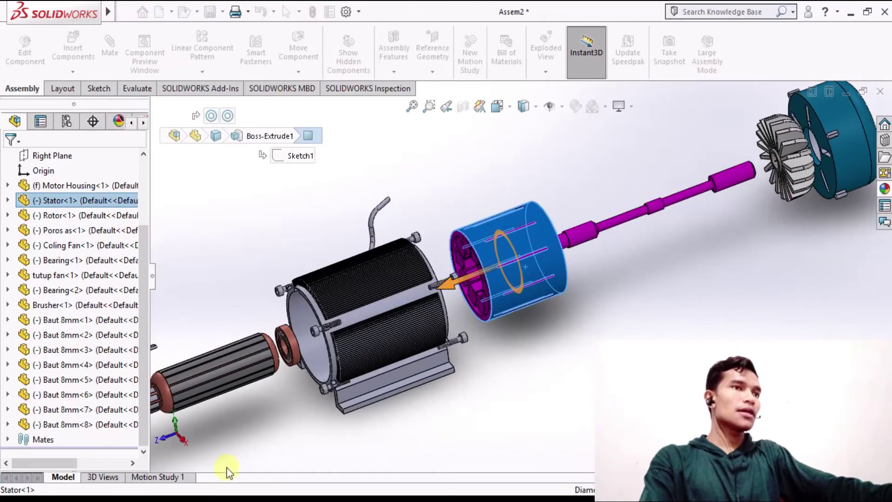
- Switch to the Dinamo Listrik PDF in the browser and read the Stator section on page 4
key(alt+Tab)
scroll(277, 314, up, 5)
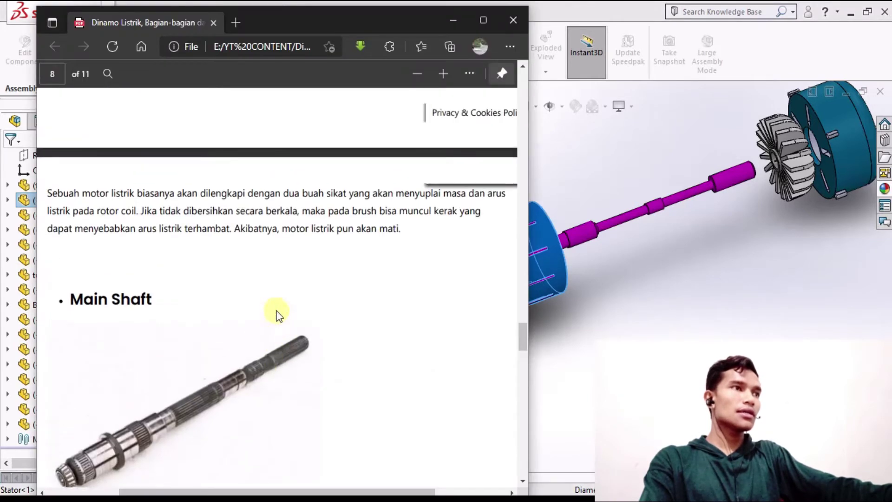
scroll(276, 314, up, 10)
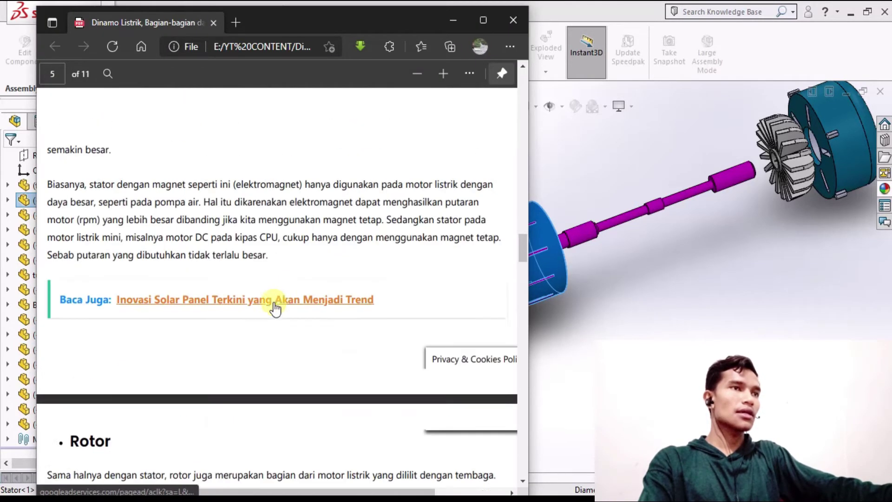
scroll(274, 301, up, 6)
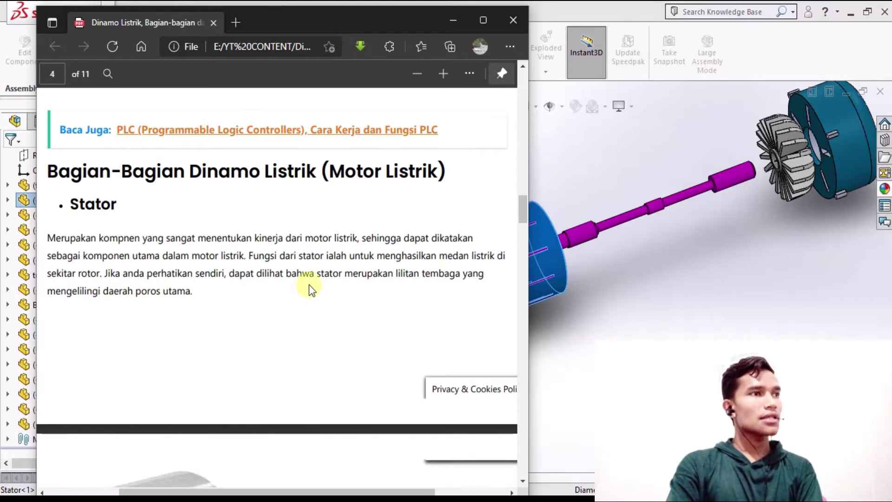
- Return to the motor assembly in SOLIDWORKS, examine the inside of the Motor Housing, and briefly highlight the Stator behind it
key(alt+Tab)
scroll(363, 246, down, 3)
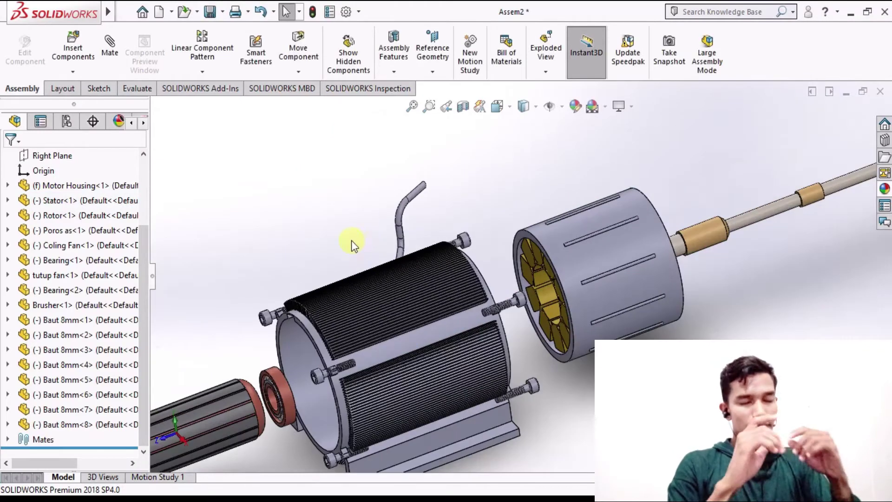
middle_drag(412, 219, 421, 289)
scroll(422, 288, down, 3)
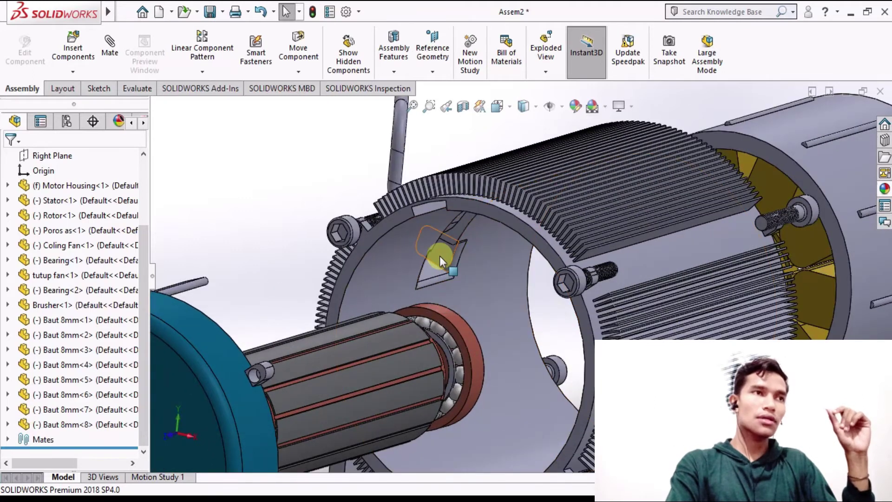
scroll(440, 255, up, 5)
scroll(628, 213, down, 2)
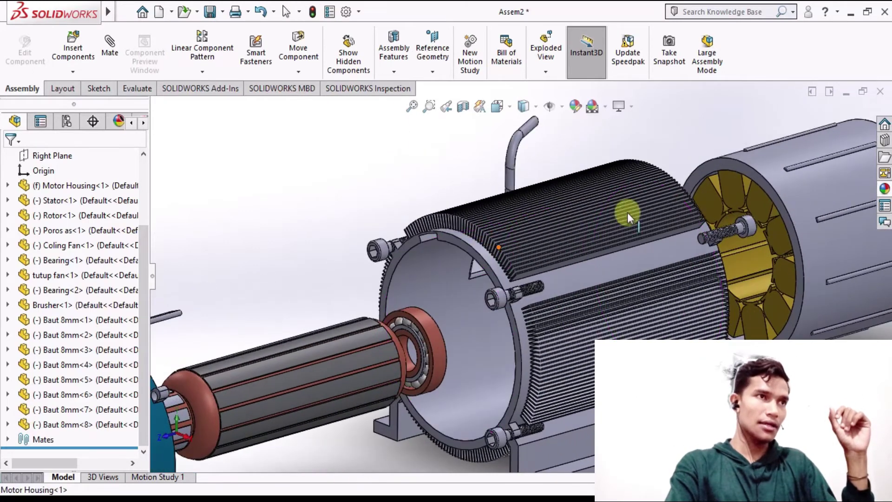
click(829, 210)
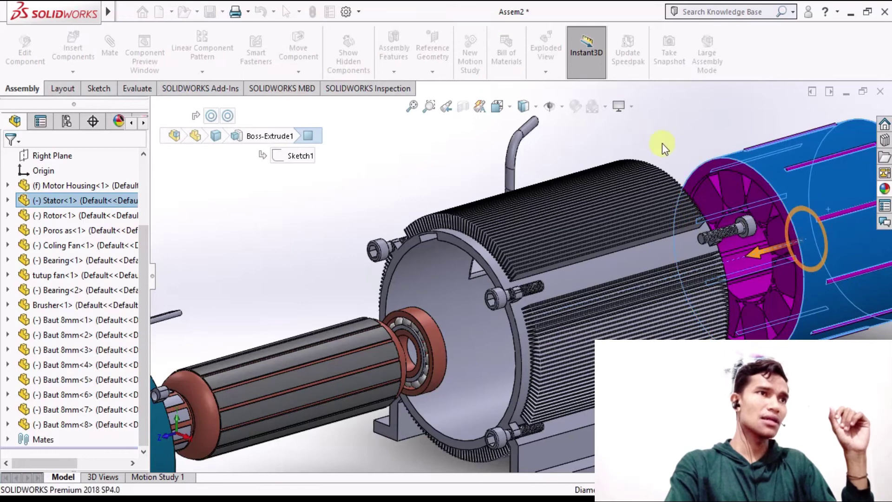
click(670, 150)
- Highlight a slot face of the Rotor in front of the bearing and housing, and clear the selection
scroll(698, 236, up, 4)
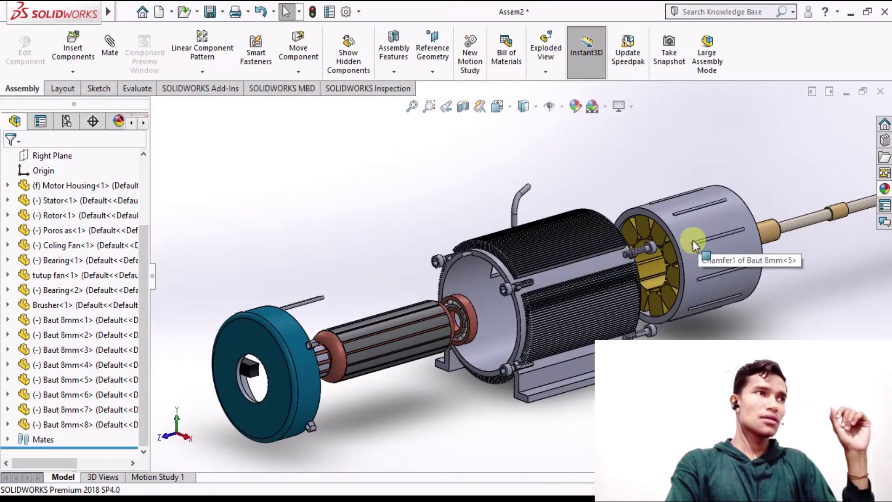
scroll(449, 320, down, 3)
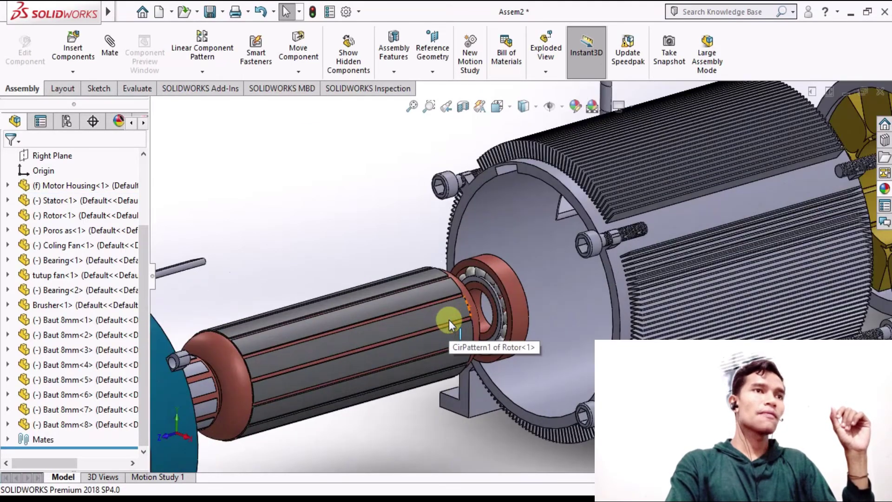
click(398, 328)
drag(398, 328, 398, 328)
click(360, 246)
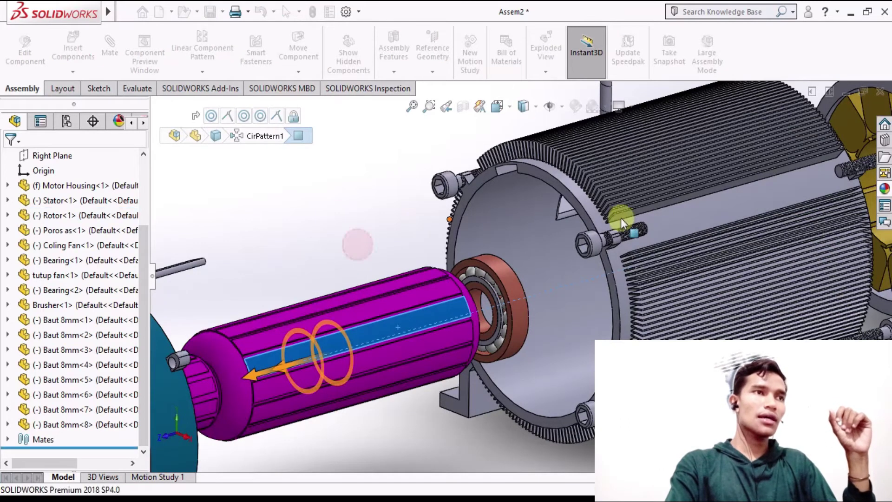
- Highlight the Stator again beside the rear end of the motor housing
scroll(622, 218, up, 5)
scroll(782, 241, down, 2)
click(656, 200)
drag(656, 200, 655, 200)
- Switch to the Dinamo Listrik PDF and review the Stator description and its illustration on page 5
key(alt+Tab)
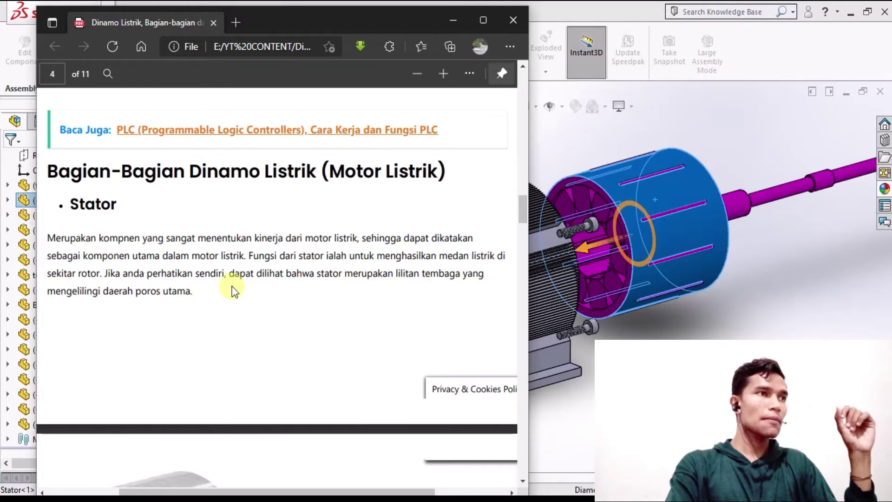
scroll(233, 286, down, 1)
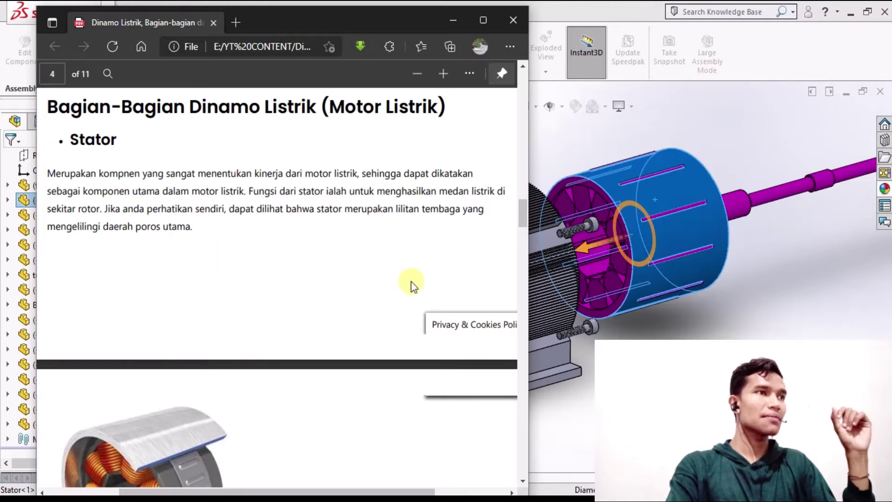
scroll(249, 314, down, 2)
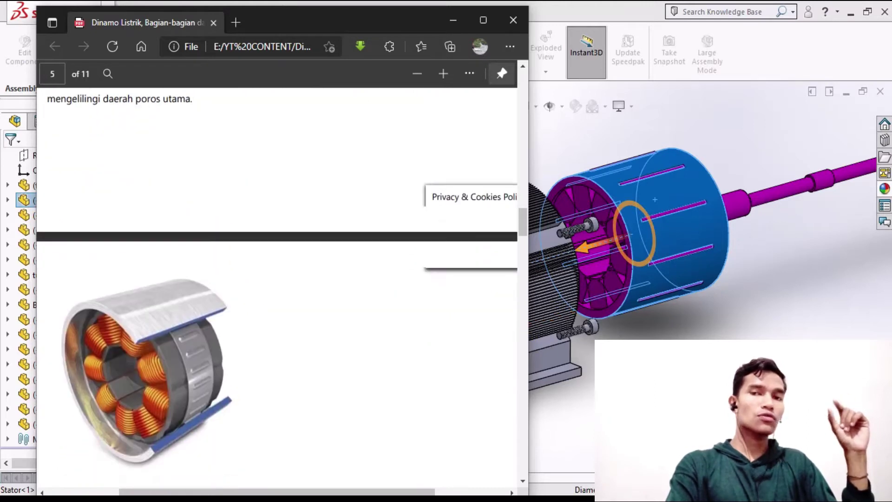
- Return to the motor assembly in SOLIDWORKS, view the Stator's inner windings, and highlight the Rotor
click(744, 168)
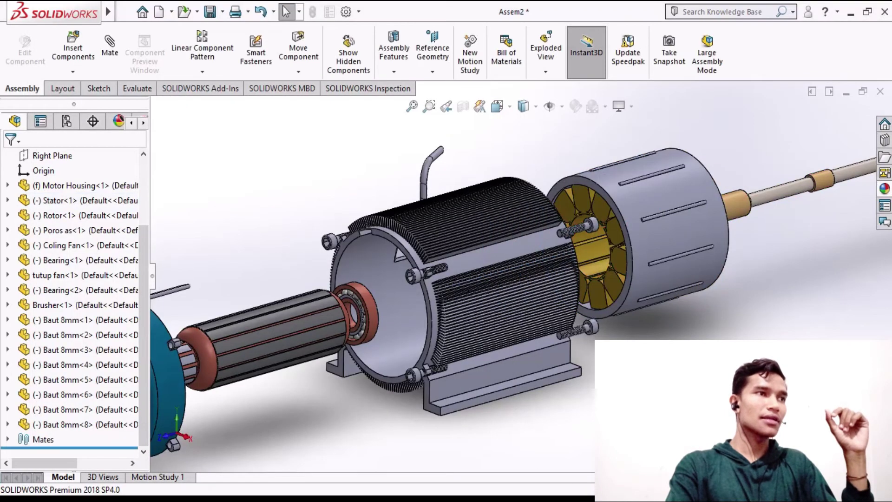
click(617, 236)
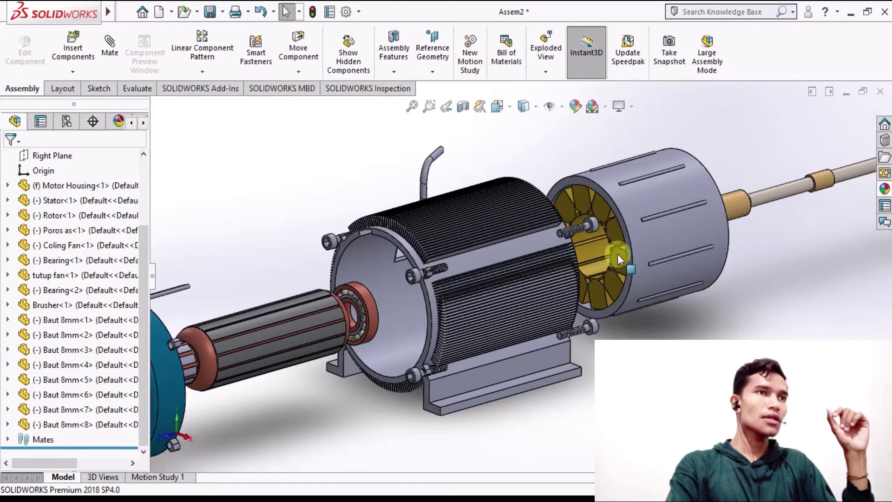
scroll(356, 315, up, 3)
middle_drag(488, 307, 491, 332)
scroll(398, 311, down, 3)
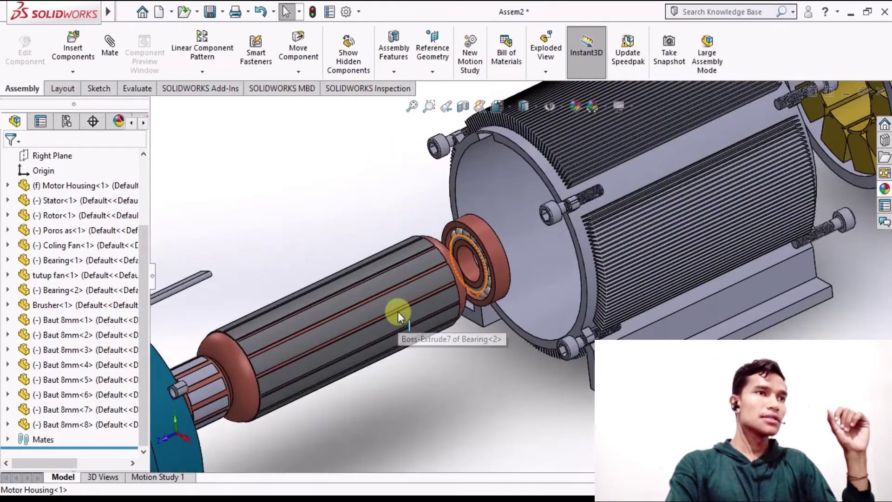
click(381, 312)
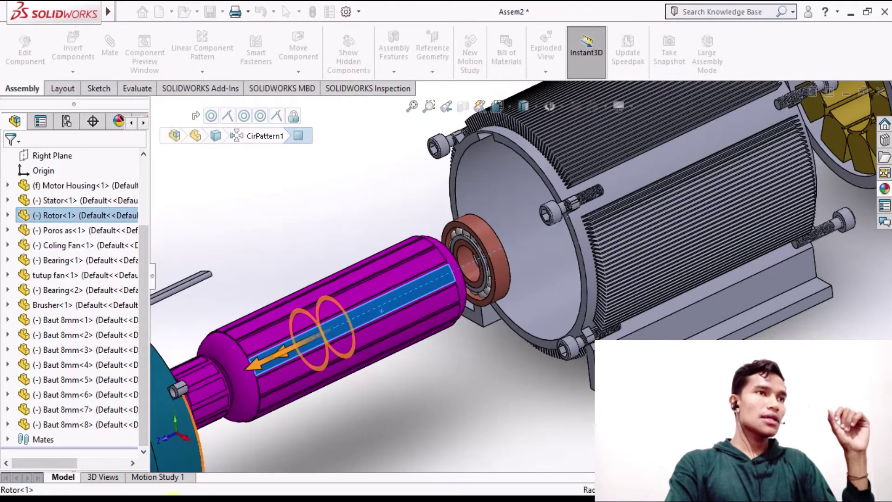
- Switch to the Dinamo Listrik PDF and read the Rotor section on page 6
key(alt+Tab)
scroll(157, 358, down, 4)
scroll(158, 358, down, 5)
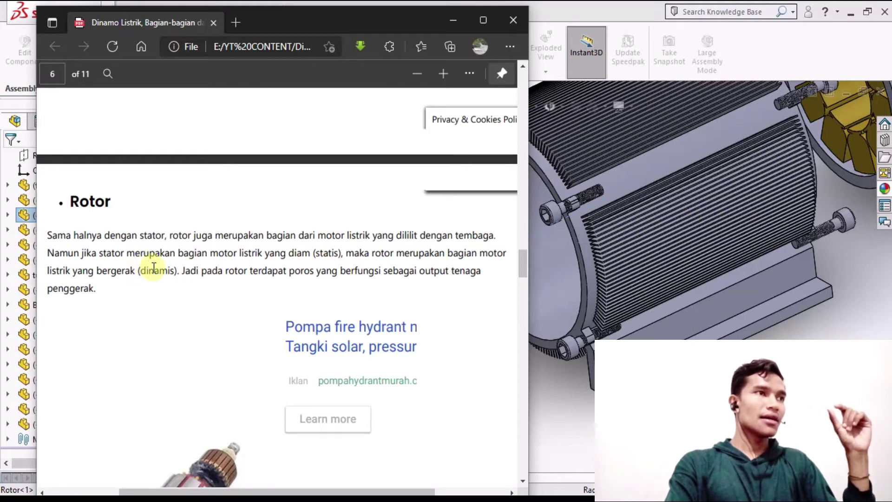
- Return to the motor assembly in SOLIDWORKS and highlight the Stator for comparison with the Rotor
click(657, 280)
scroll(669, 226, up, 3)
scroll(670, 226, down, 1)
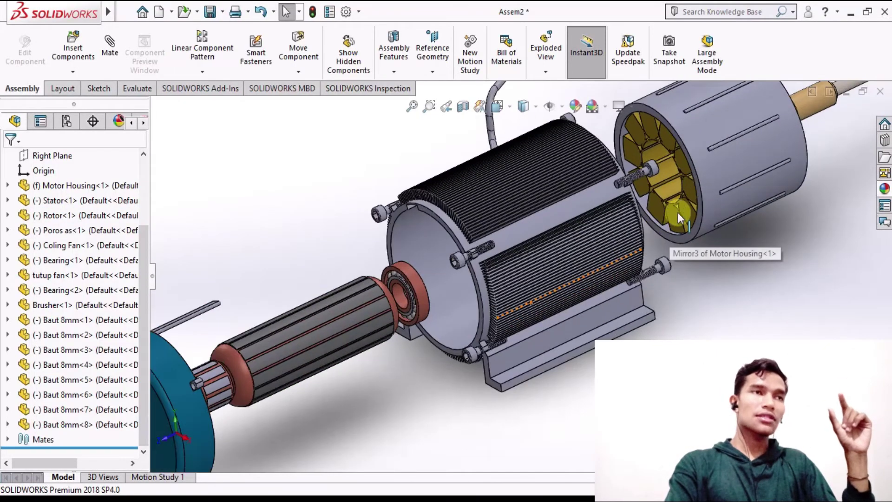
click(718, 174)
- Highlight the filleted end of the Rotor near the blue end cover, and clear the selection
key(alt+Tab)
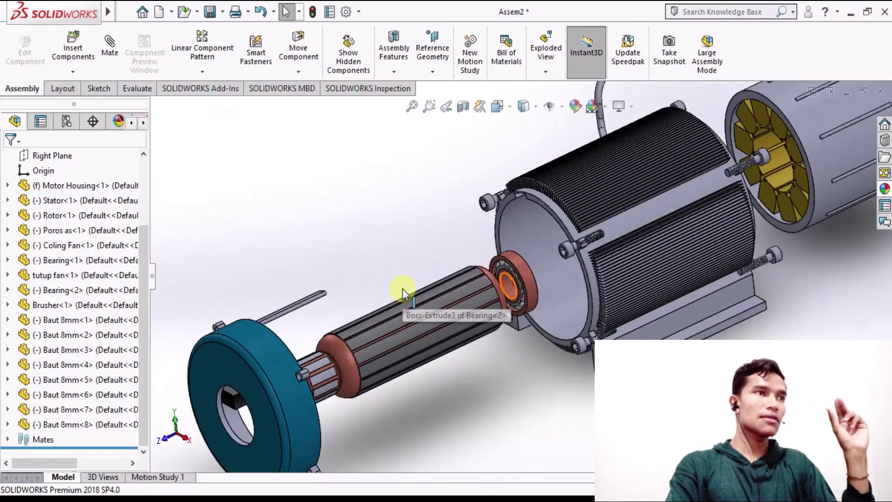
click(353, 364)
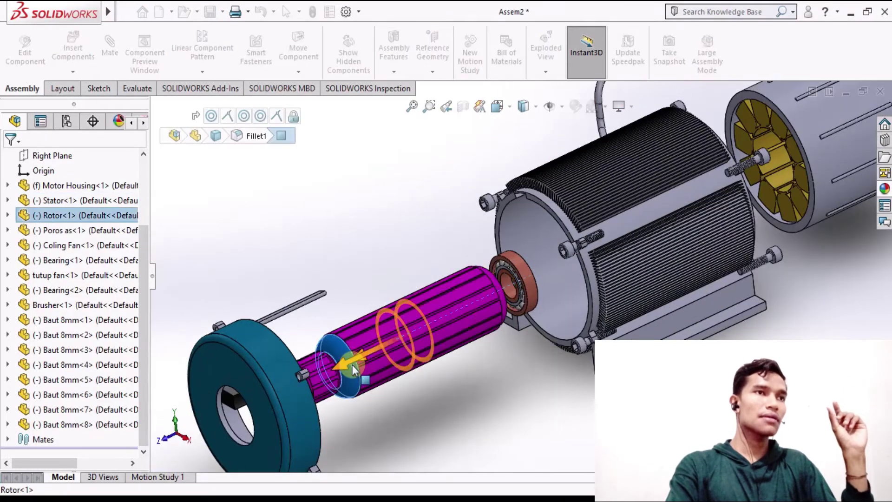
click(408, 217)
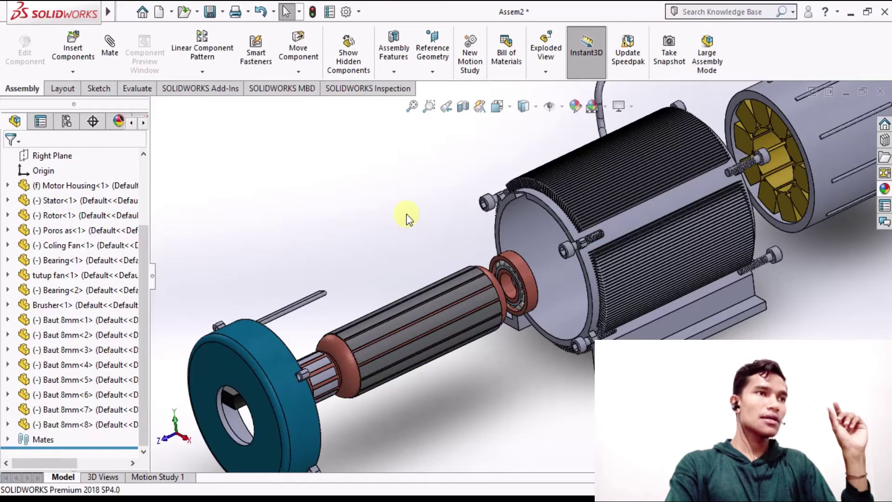
- Review the exploded motor as a whole, highlight the Poros as shaft behind the Stator, and clear the selection
scroll(523, 325, up, 5)
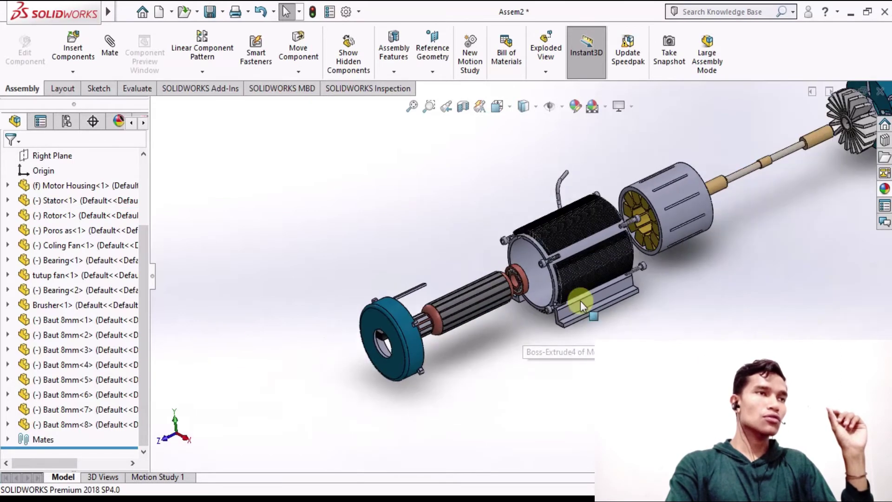
scroll(562, 261, down, 3)
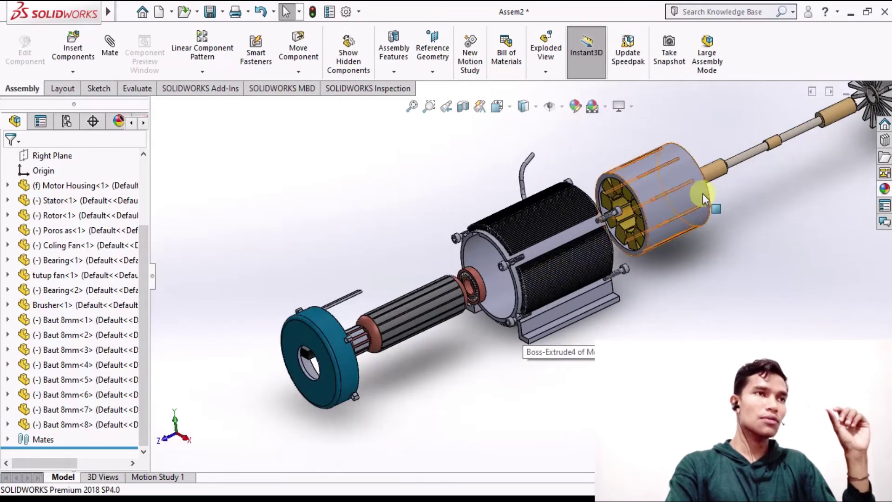
click(713, 165)
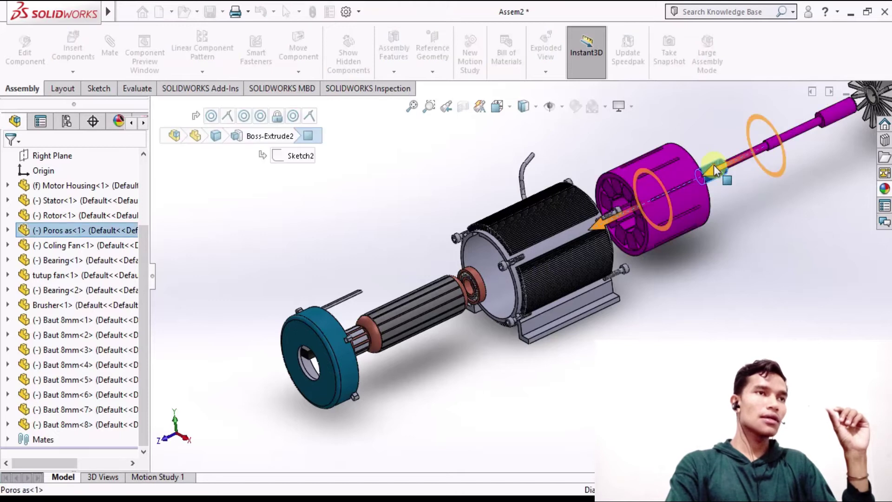
click(432, 188)
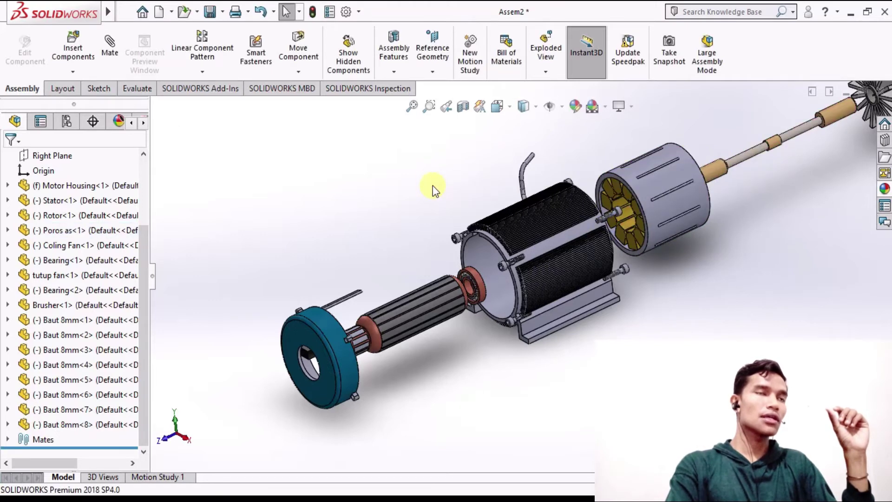
- Highlight the Rotor's filleted end near the blue cover, and the Poros as shaft behind the Stator, and clear the selection
scroll(379, 331, down, 3)
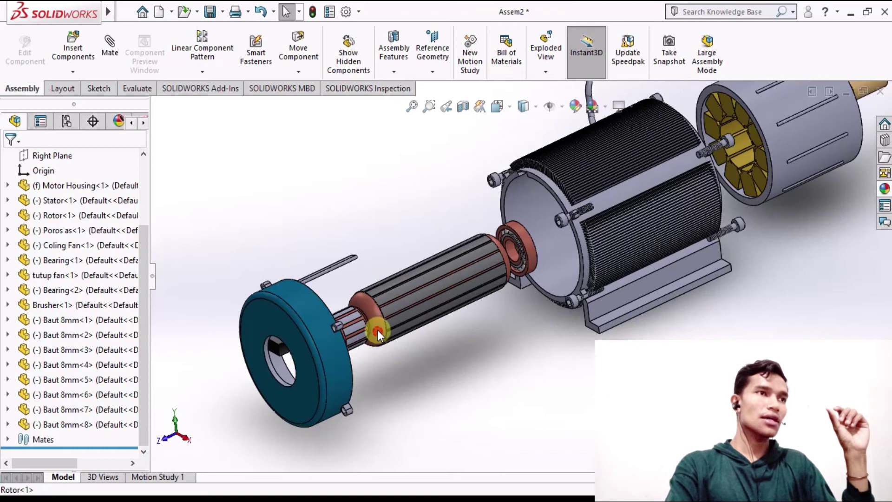
click(377, 330)
scroll(606, 232, up, 4)
scroll(697, 186, down, 2)
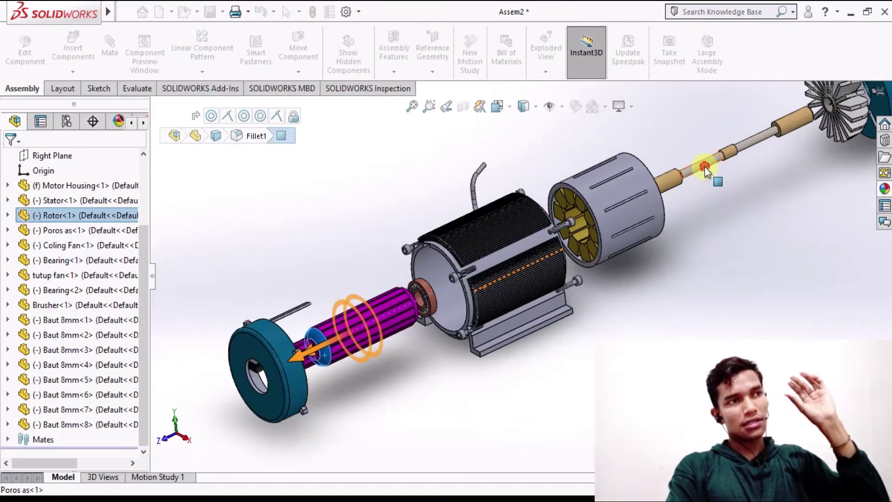
click(706, 170)
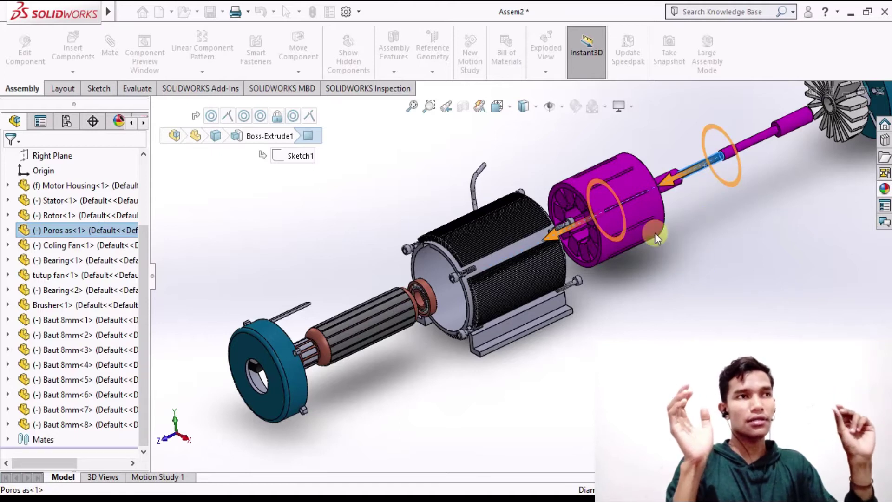
scroll(584, 212, down, 4)
click(691, 247)
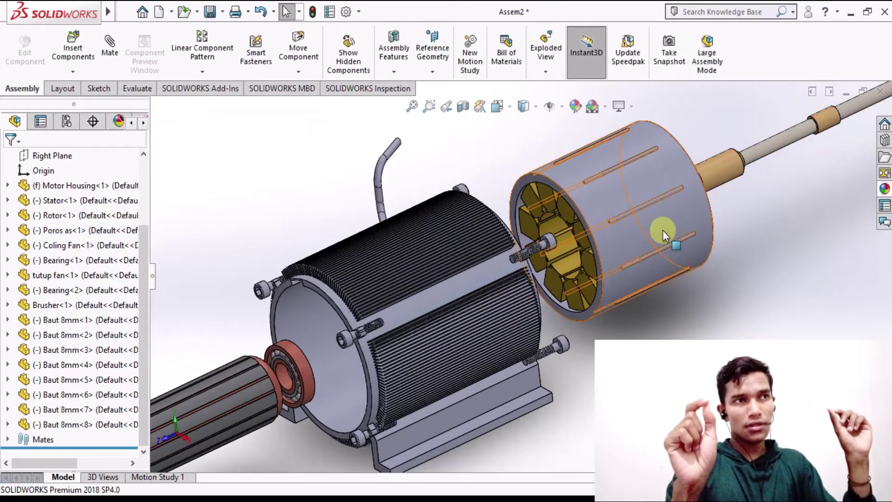
- Highlight the outer face of the Stator and compare it with the bent cable on the Motor Housing
click(662, 230)
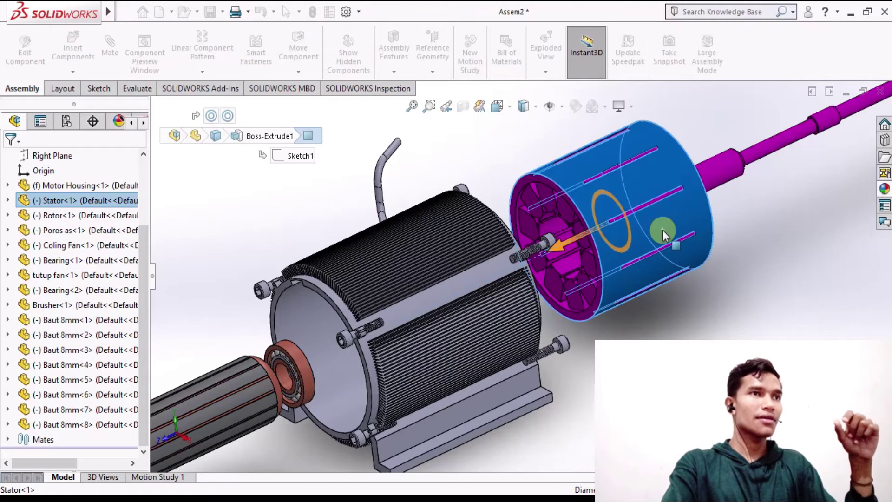
click(382, 166)
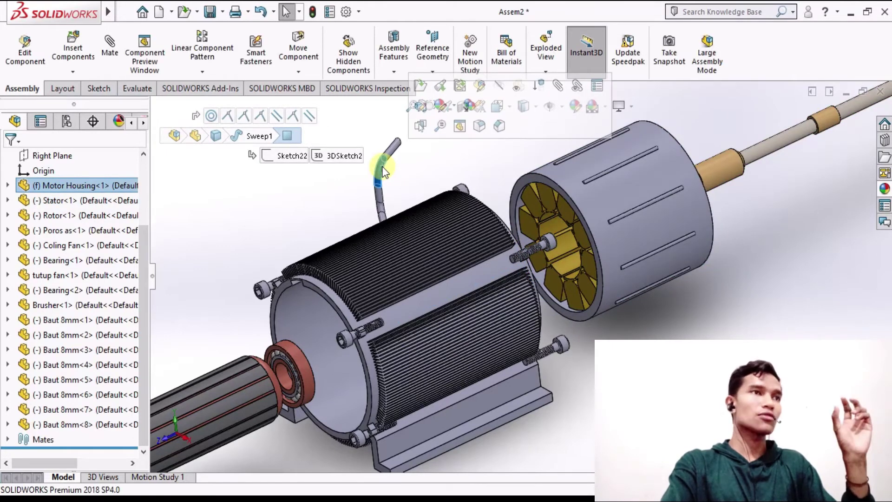
scroll(388, 179, up, 2)
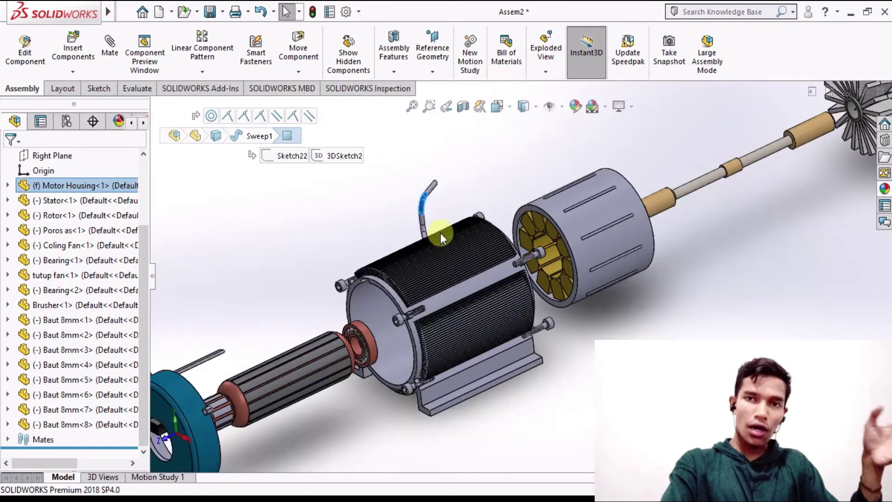
scroll(405, 295, down, 2)
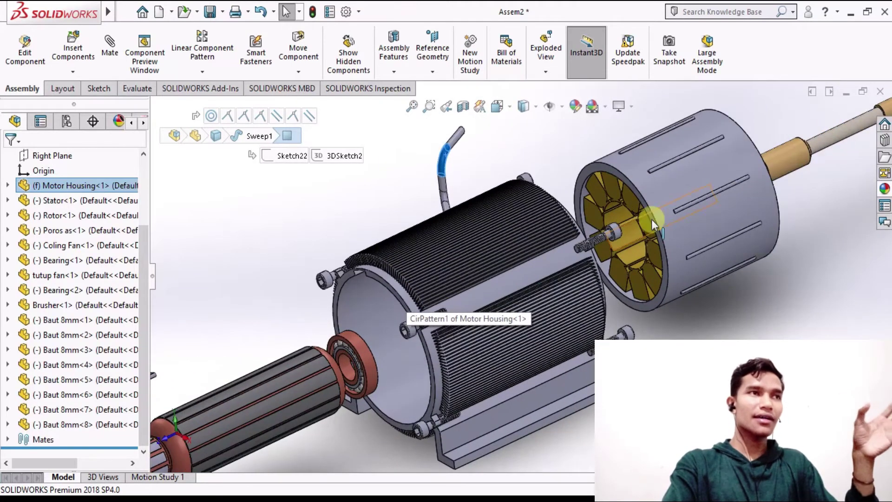
click(673, 200)
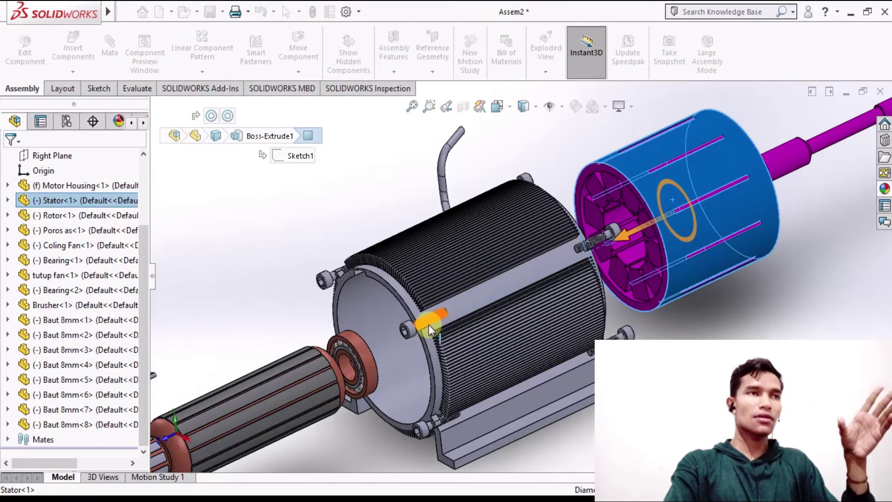
- Highlight the Rotor in front of the Motor Housing, and clear the selection
scroll(418, 328, up, 3)
scroll(401, 340, down, 3)
click(400, 341)
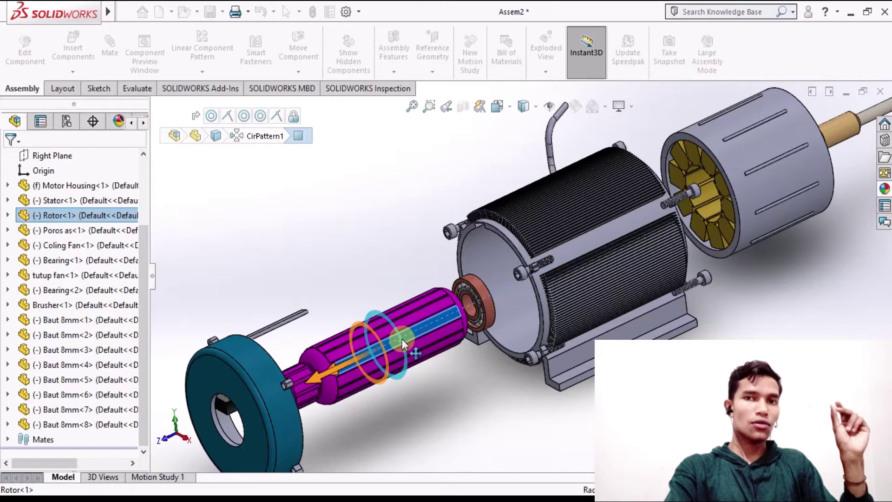
click(346, 275)
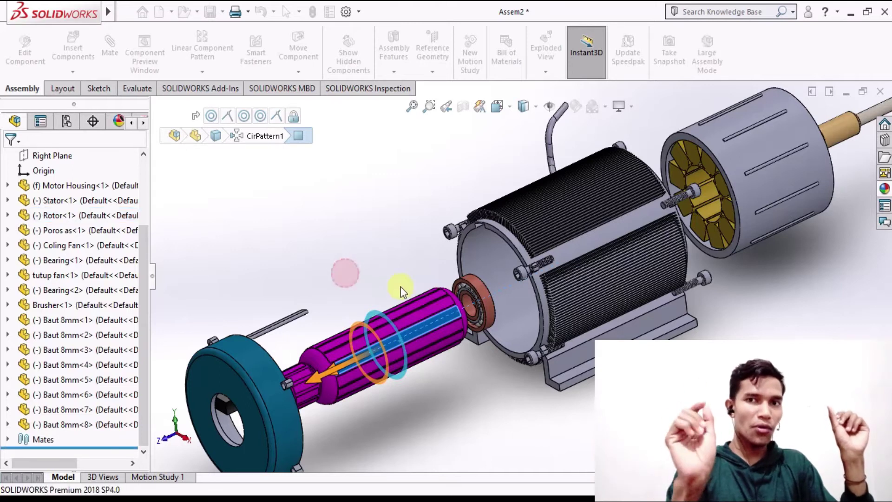
click(328, 262)
- Highlight the bearing between the Rotor and Motor Housing, and switch to the Dinamo Listrik PDF to read the Bearing section on page 9
scroll(520, 321, down, 3)
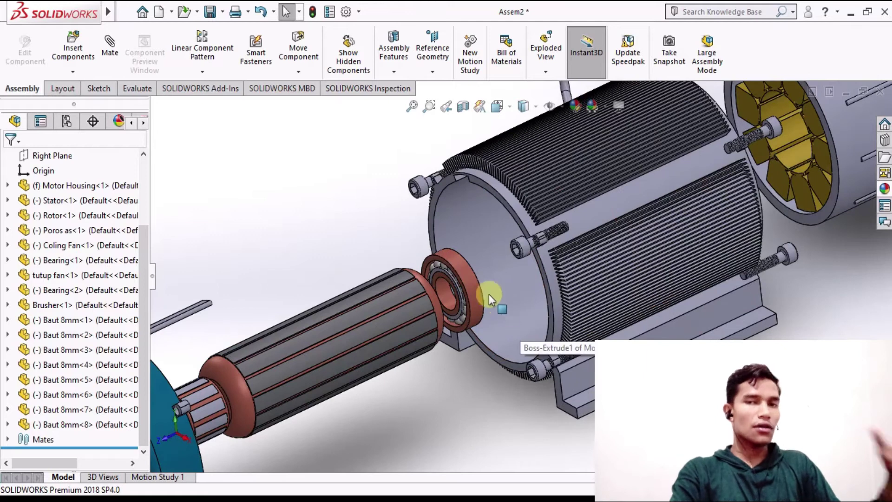
click(468, 280)
click(158, 499)
scroll(192, 319, down, 9)
scroll(192, 317, down, 15)
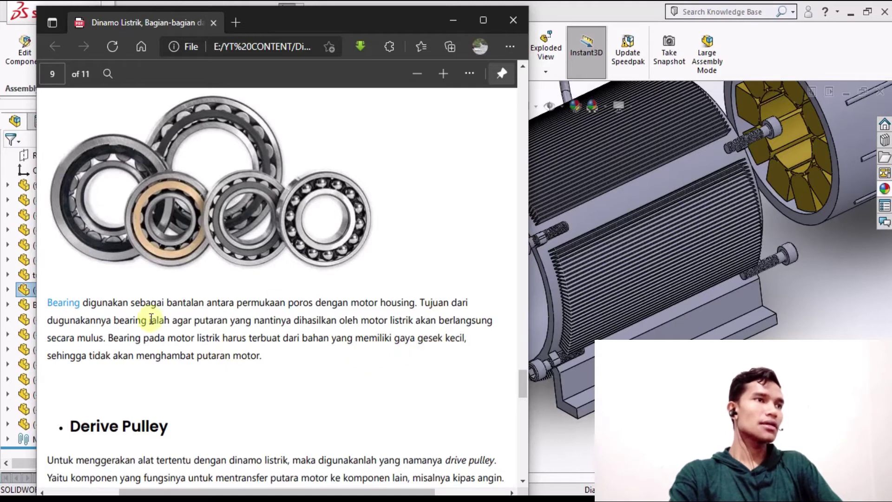
- Return to the motor assembly in SOLIDWORKS and examine where the bearing sits between the Rotor and Motor Housing
click(627, 372)
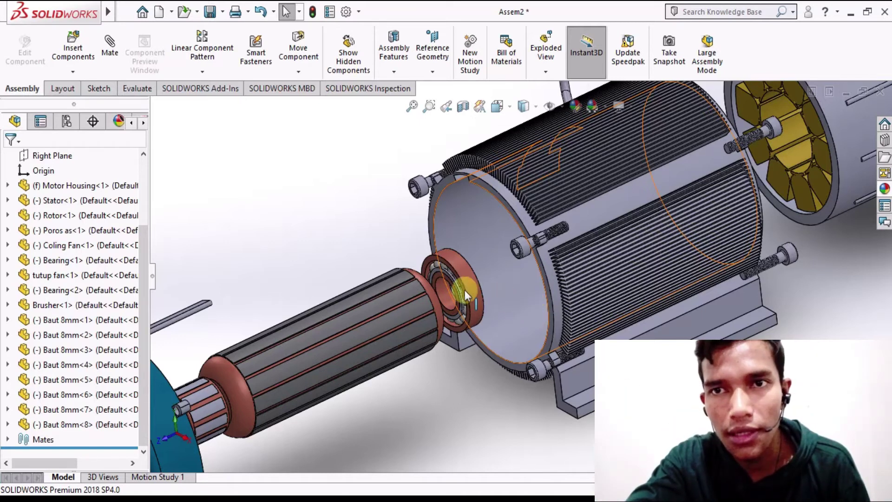
scroll(460, 290, down, 2)
scroll(459, 288, up, 2)
scroll(466, 275, up, 5)
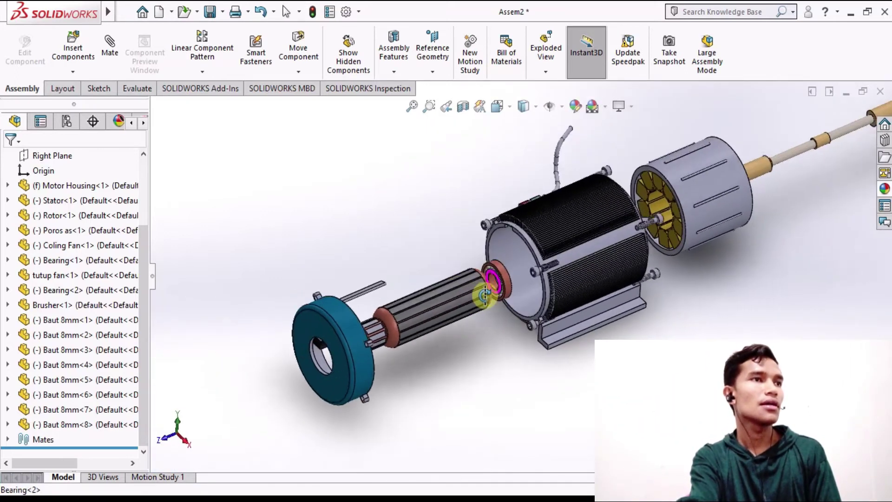
scroll(485, 294, down, 2)
scroll(515, 277, down, 2)
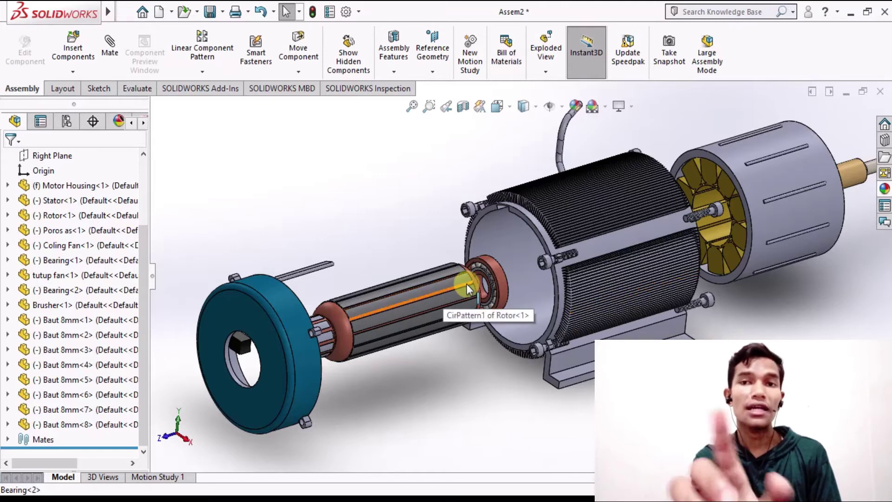
- Highlight the bearing's outer ring, the adjoining Motor Housing face, and the bearing's inner bore
scroll(485, 280, down, 5)
click(524, 249)
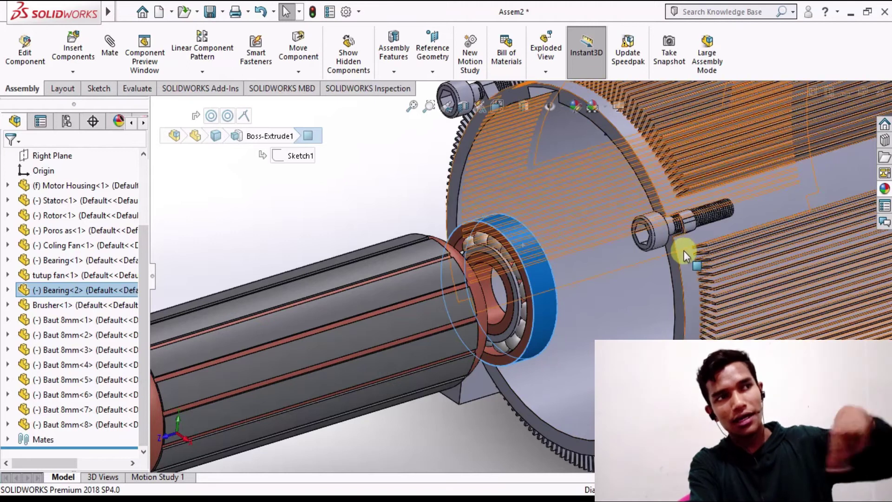
click(684, 251)
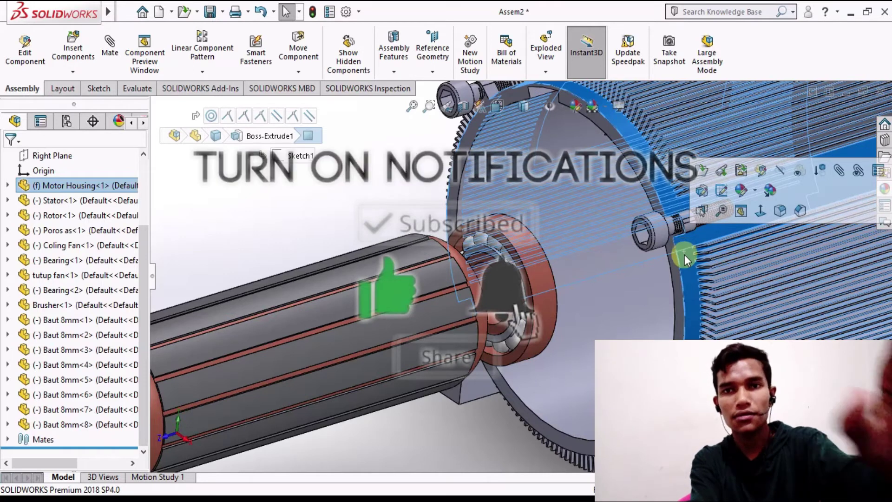
click(497, 314)
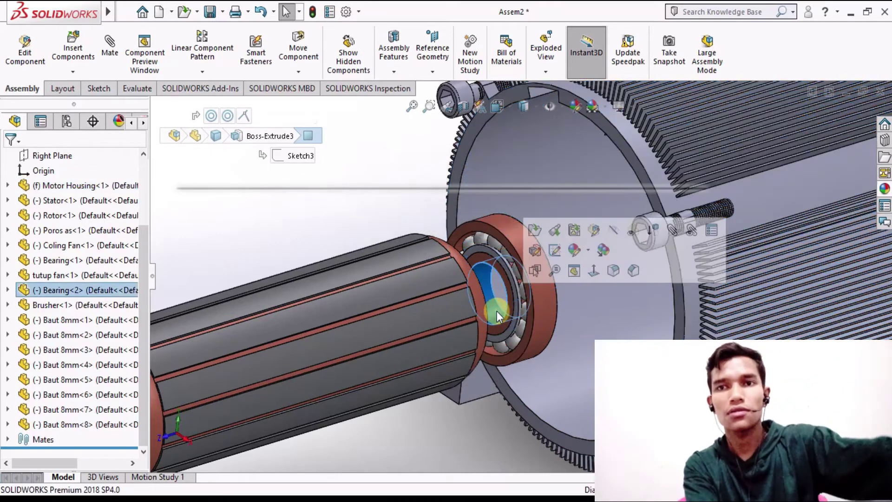
scroll(497, 311, up, 5)
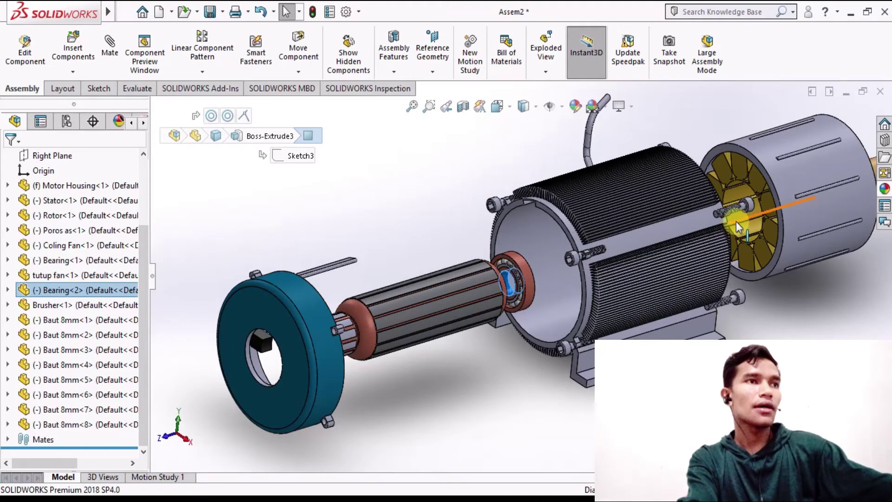
- Highlight the Poros as shaft where it enters the Stator, and clear the selection
scroll(736, 221, up, 4)
scroll(736, 221, down, 3)
click(707, 216)
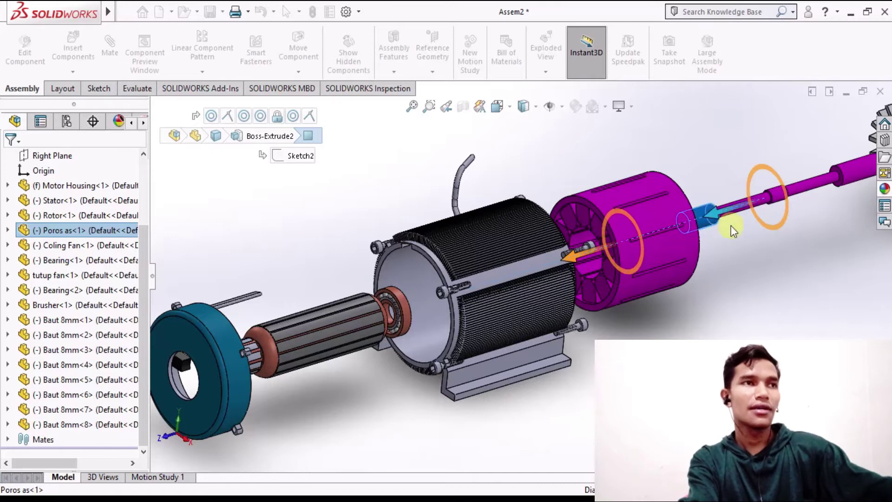
click(743, 260)
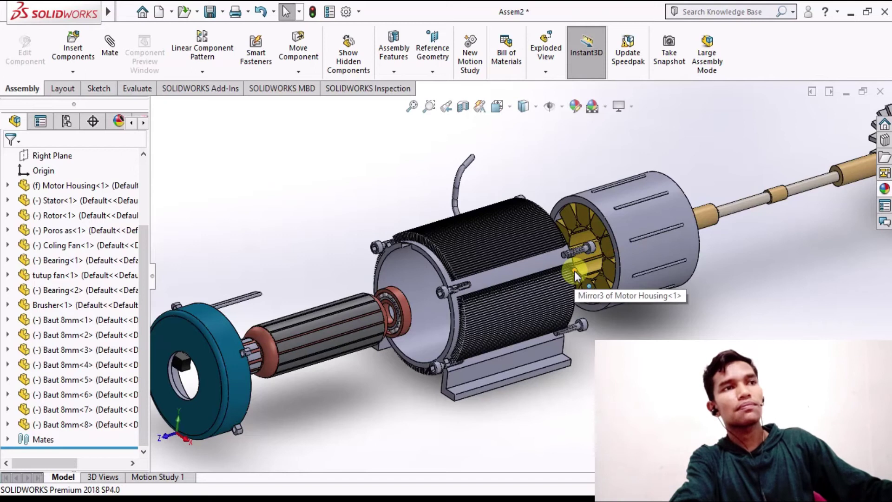
- Highlight the blue Brusher end cover in front of the Rotor
scroll(572, 274, up, 2)
scroll(363, 342, down, 2)
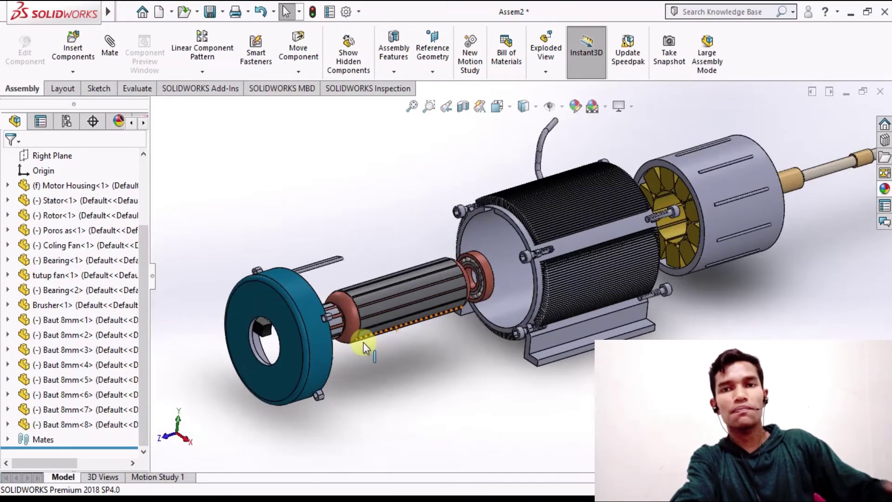
click(301, 300)
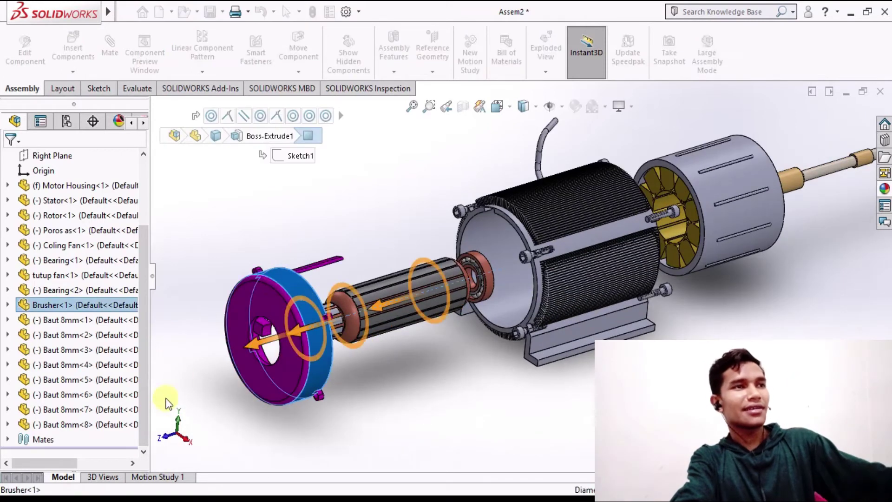
- Switch to the Dinamo Listrik PDF and read the Brush section with its picture on page 7
key(alt+Tab)
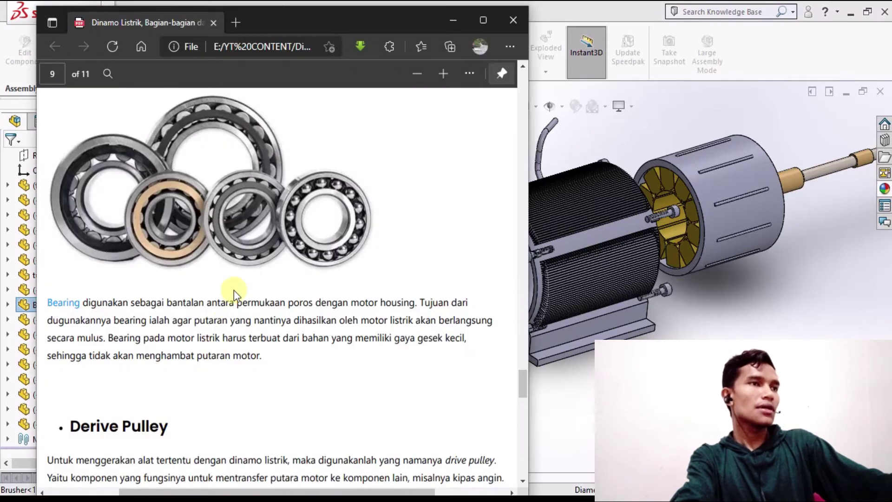
scroll(235, 297, down, 20)
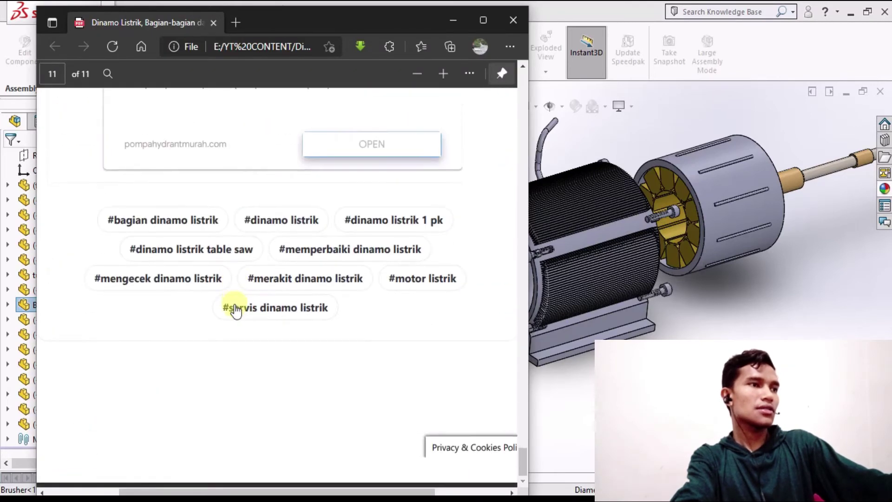
scroll(236, 311, up, 20)
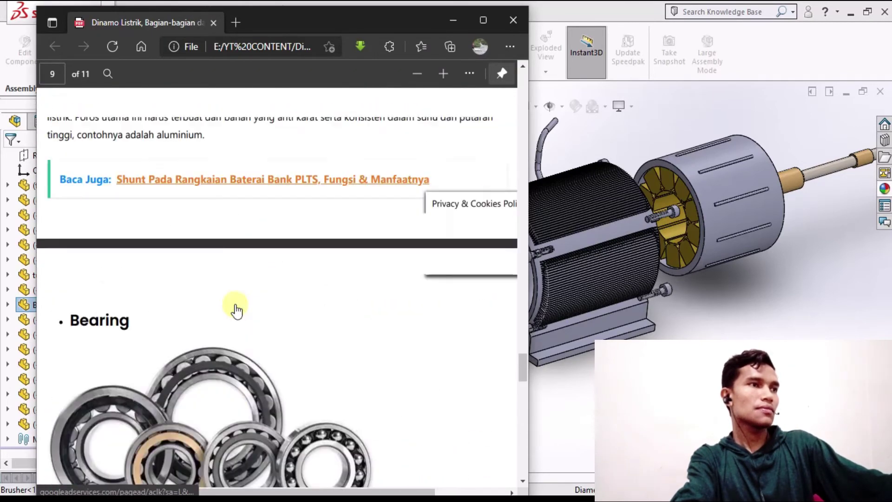
scroll(236, 310, up, 20)
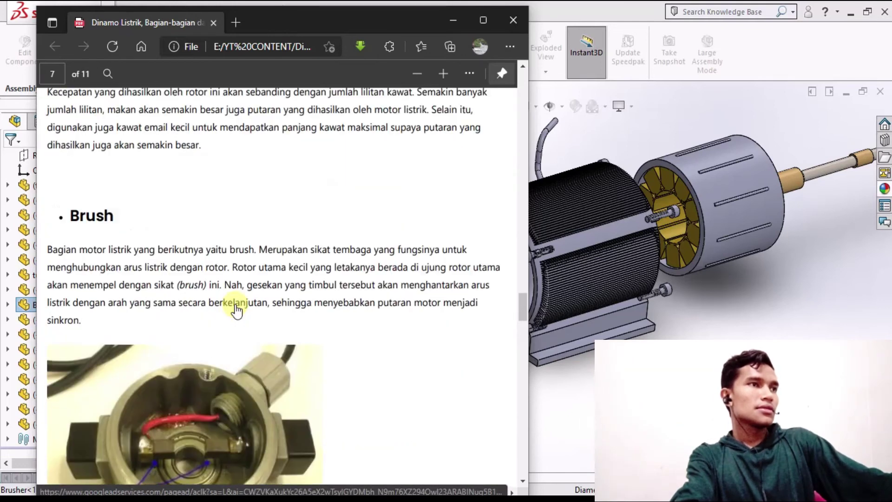
scroll(235, 309, down, 1)
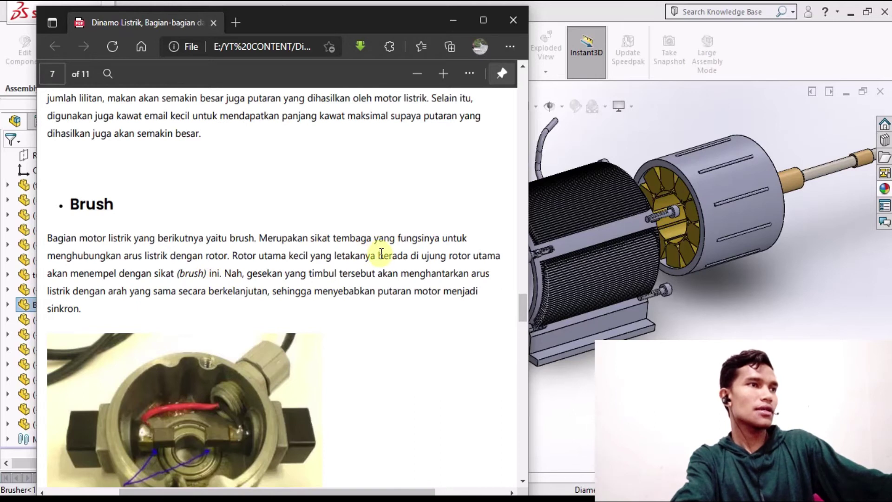
scroll(371, 249, down, 2)
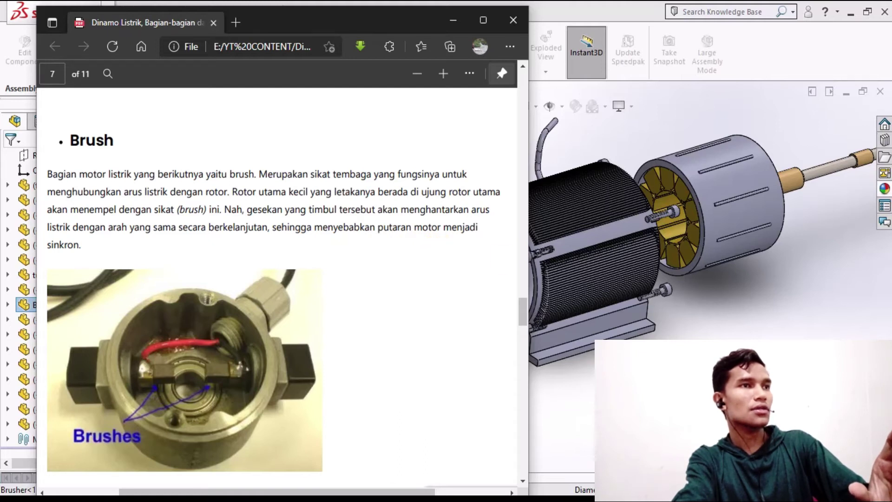
- Return to the motor assembly in SOLIDWORKS, highlight a brush block inside the Brusher cover, and clear the selection
middle_drag(348, 330, 304, 353)
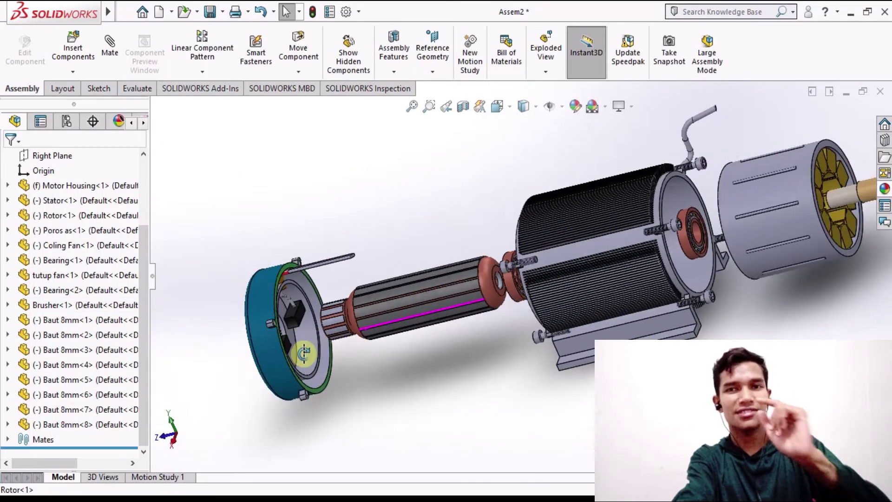
scroll(320, 317, down, 10)
click(406, 272)
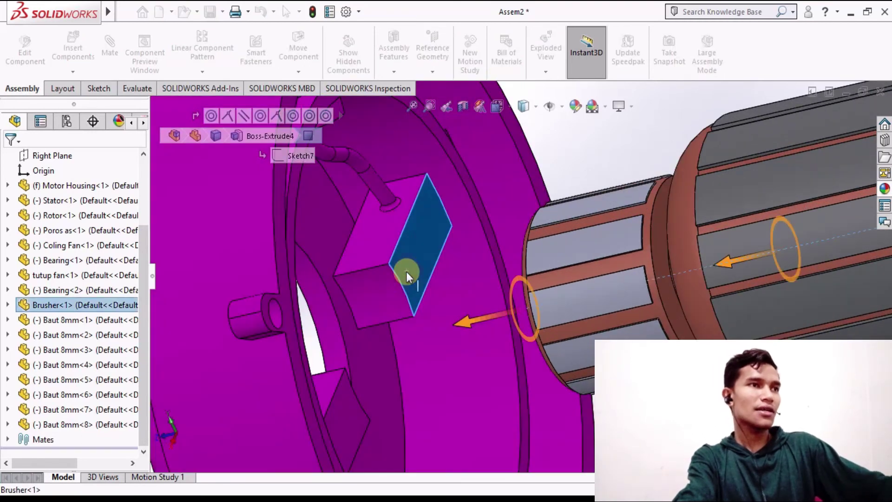
scroll(397, 275, up, 3)
click(554, 197)
- Examine both brush blocks and their wiring inside the Brusher cover in relation to the slotted end of the Rotor
mouse_move(516, 221)
middle_down()
mouse_move(493, 230)
mouse_move(484, 255)
mouse_move(428, 274)
middle_up()
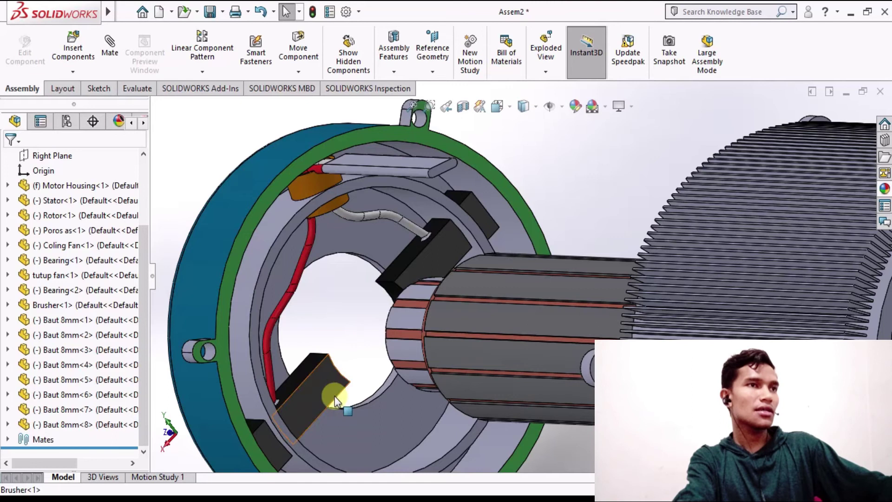
middle_drag(409, 364, 439, 360)
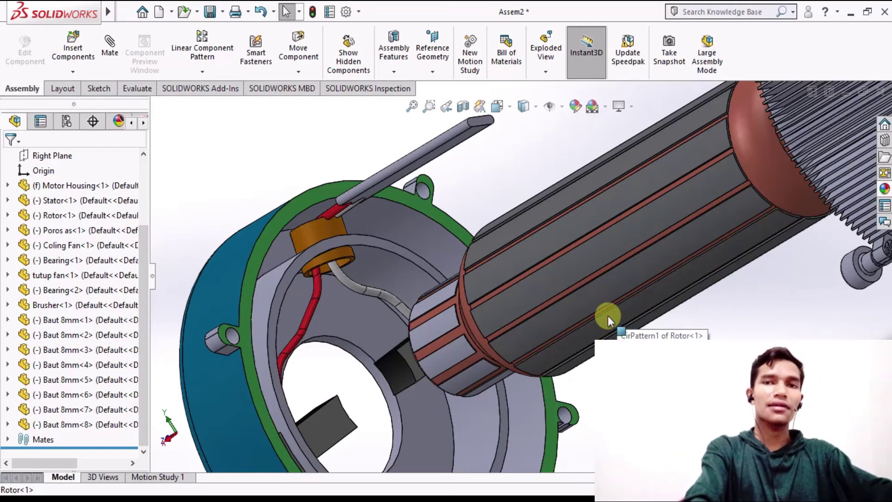
scroll(552, 280, up, 3)
scroll(551, 278, down, 1)
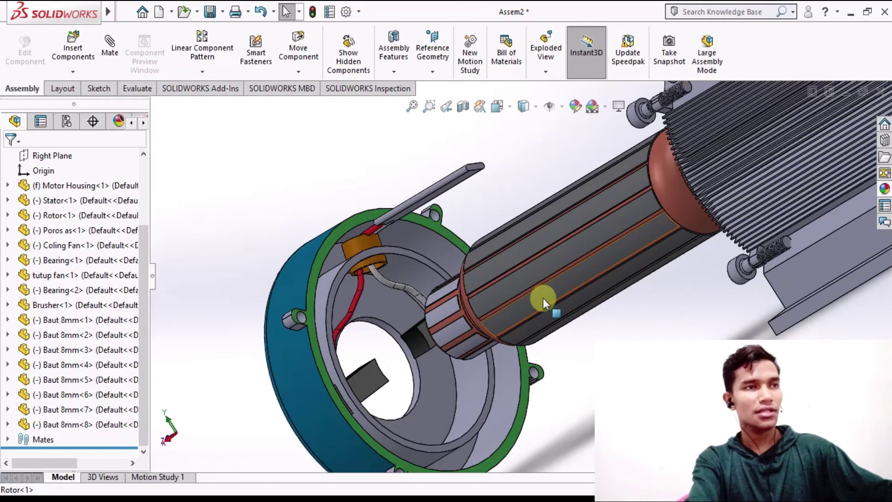
- Highlight the 8 mm bolt (Baut 8mm<1>) at the Rotor-side rim of the Motor Housing, and clear the selection
scroll(543, 299, up, 4)
middle_drag(556, 287, 675, 249)
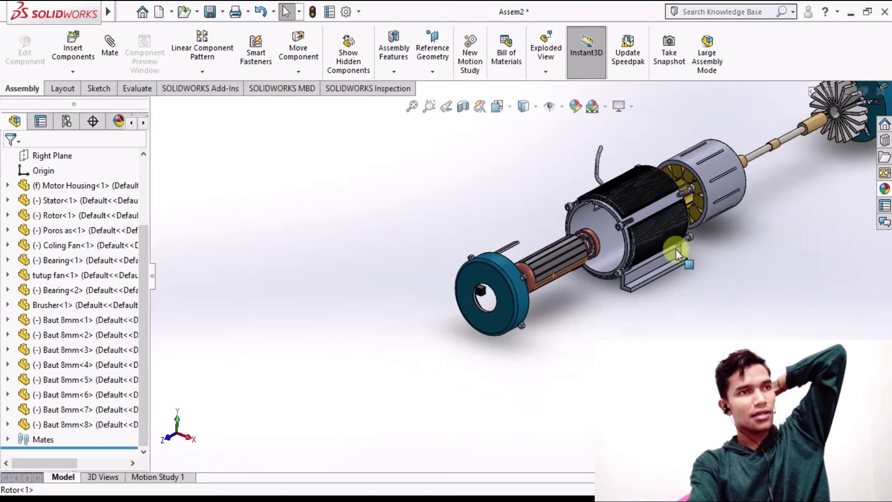
scroll(625, 230, down, 2)
scroll(625, 229, down, 1)
scroll(615, 234, down, 1)
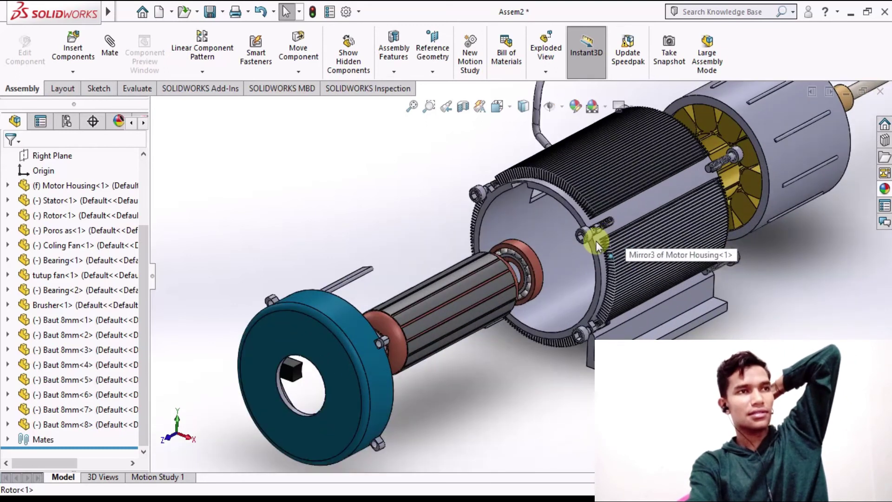
scroll(595, 241, down, 2)
scroll(595, 241, down, 1)
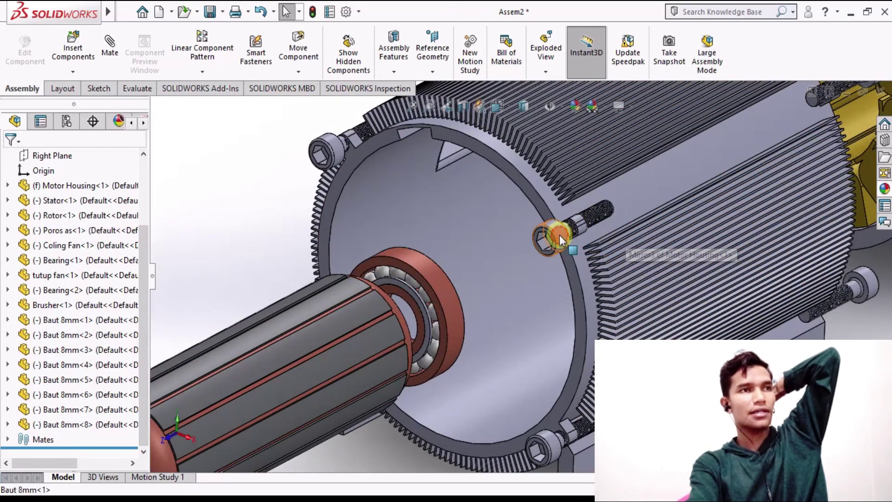
click(560, 236)
scroll(560, 236, up, 2)
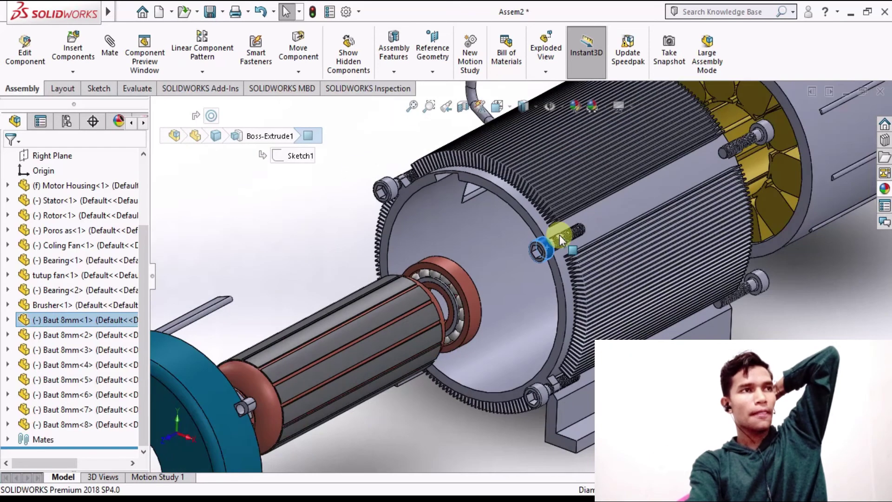
click(845, 290)
- Examine the full exploded motor from several angles, from the Brusher cover to the fan cover
scroll(615, 246, up, 5)
middle_drag(615, 246, 596, 232)
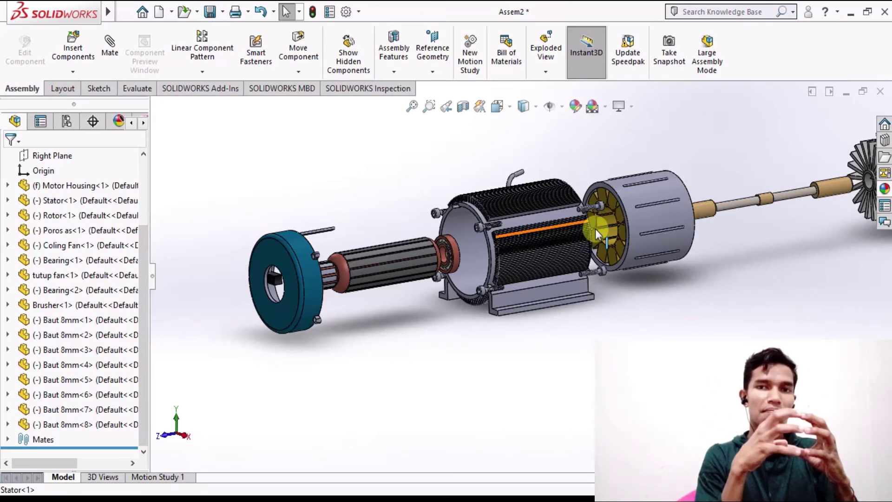
scroll(634, 299, up, 3)
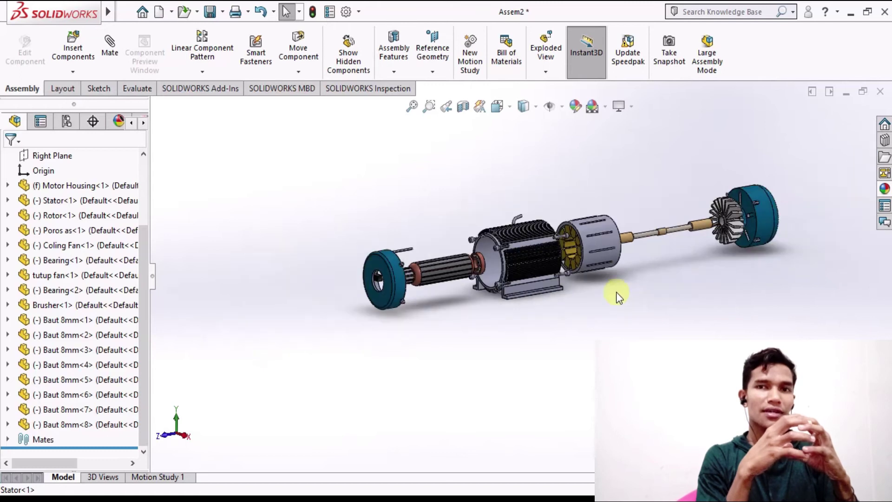
middle_drag(597, 280, 560, 246)
middle_drag(527, 313, 547, 293)
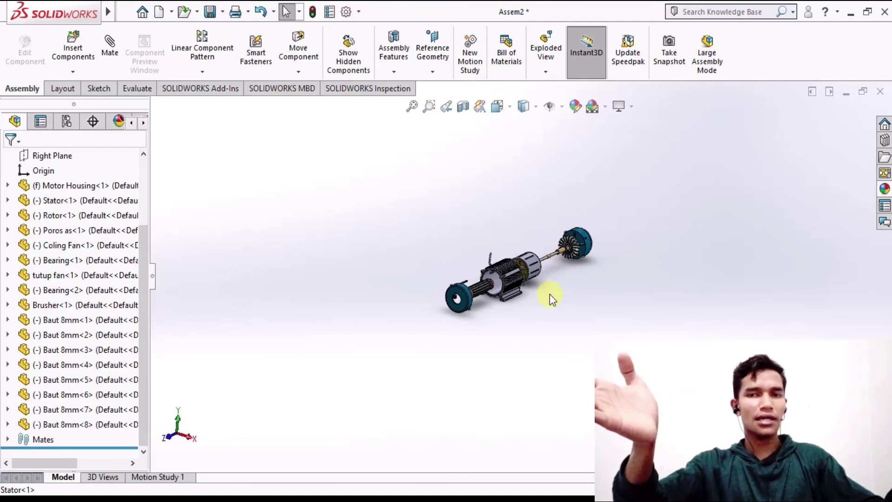
click(587, 294)
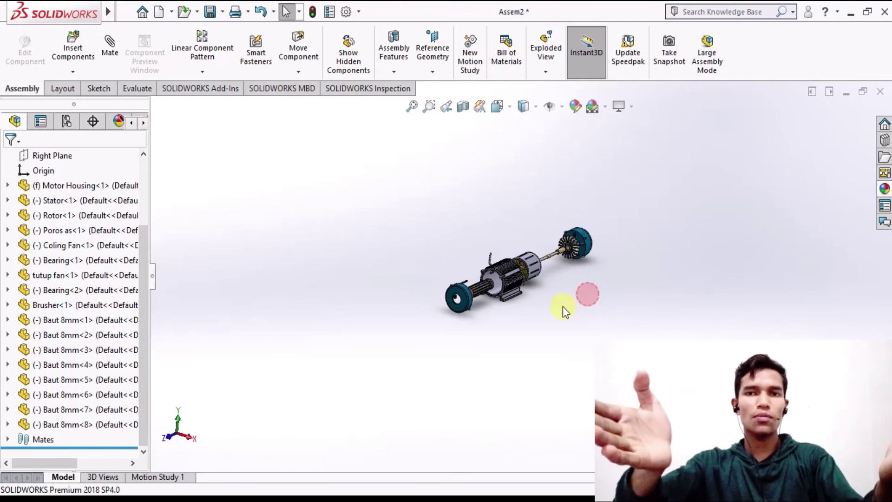
middle_drag(487, 292, 515, 292)
scroll(515, 292, up, 4)
scroll(518, 292, down, 3)
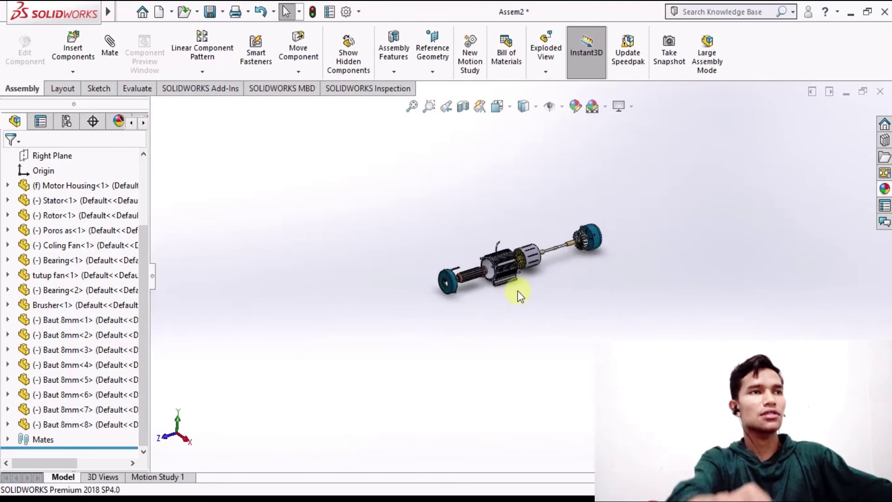
- Orient the exploded assembly to a side-on view and rotate it to a diagonal view of all components
click(503, 110)
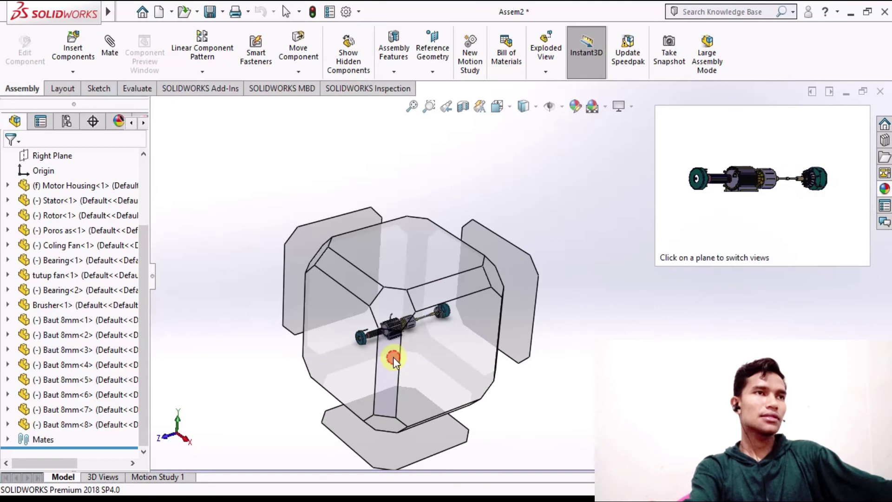
click(393, 357)
scroll(420, 341, down, 4)
right_click(428, 332)
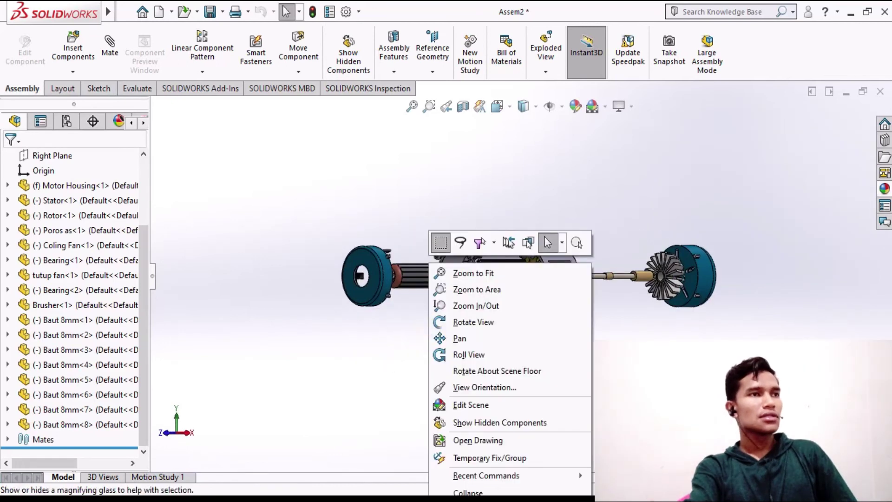
click(473, 322)
drag(511, 321, 643, 282)
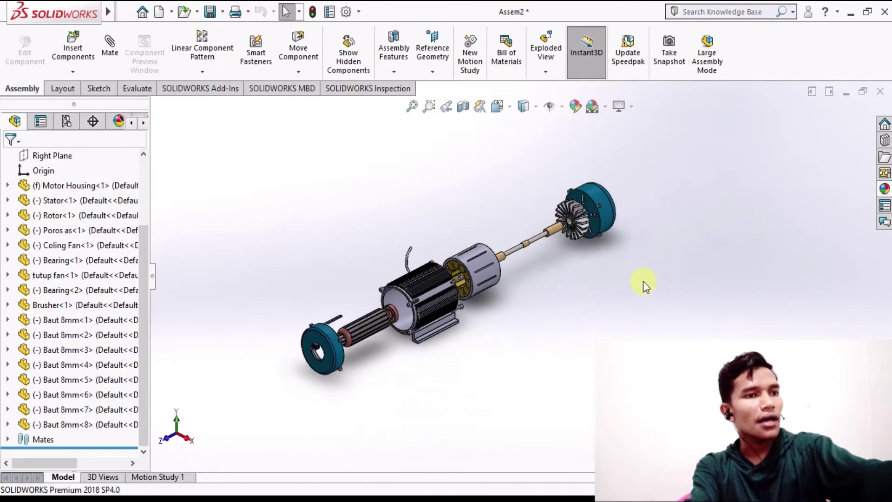
scroll(69, 367, up, 2)
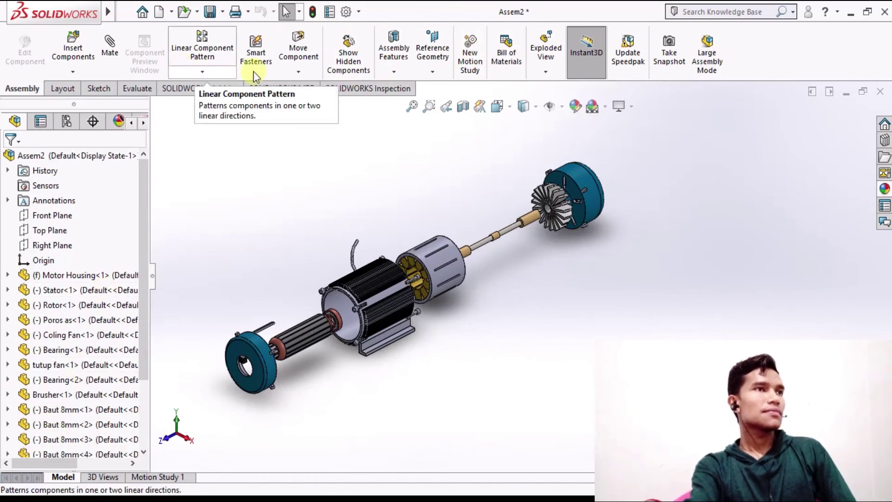
- Collapse the exploded motor by starting a new Exploded View and cancelling it
click(541, 72)
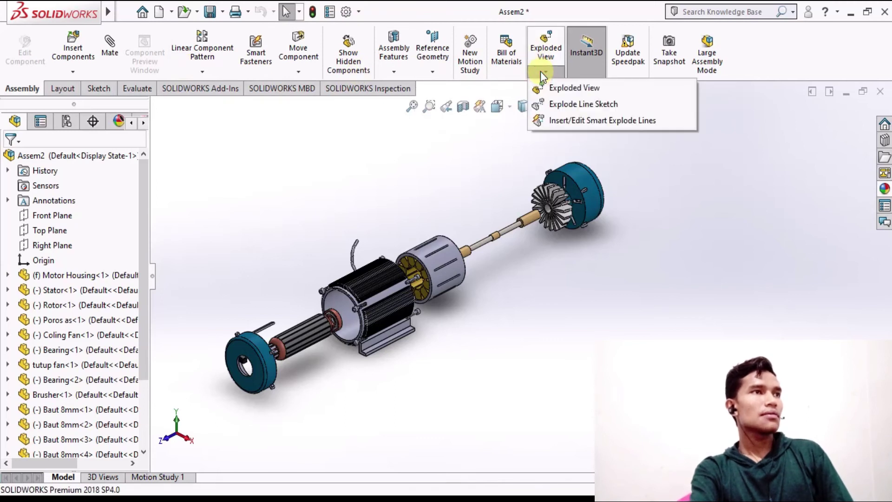
click(544, 51)
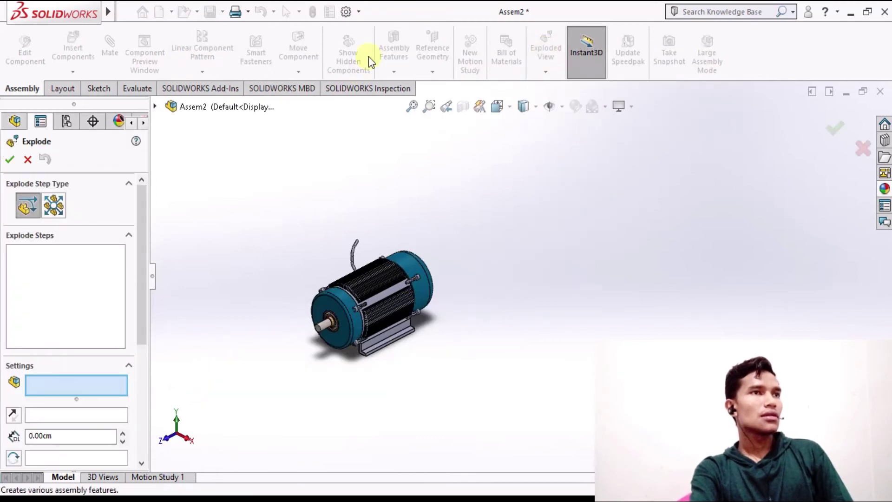
click(28, 160)
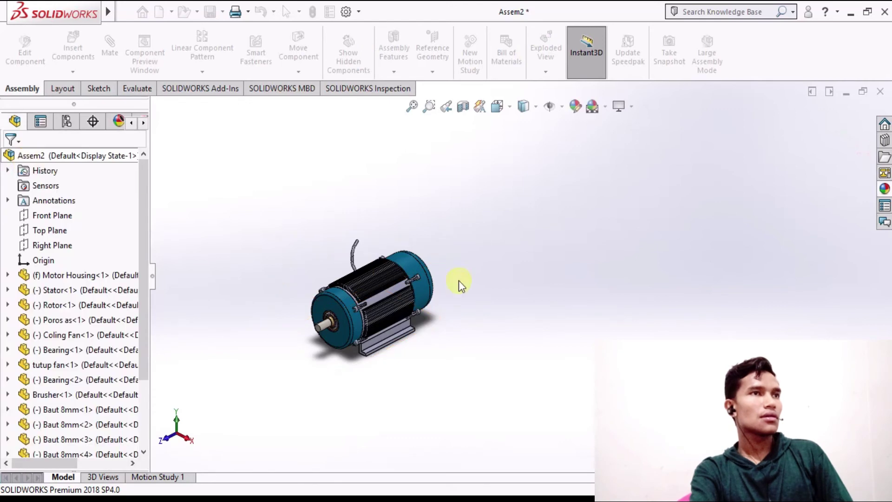
- Inspect the assembled motor from several sides and show it in the isometric view
scroll(350, 317, down, 4)
middle_drag(350, 317, 415, 352)
scroll(415, 352, up, 3)
middle_drag(444, 274, 268, 300)
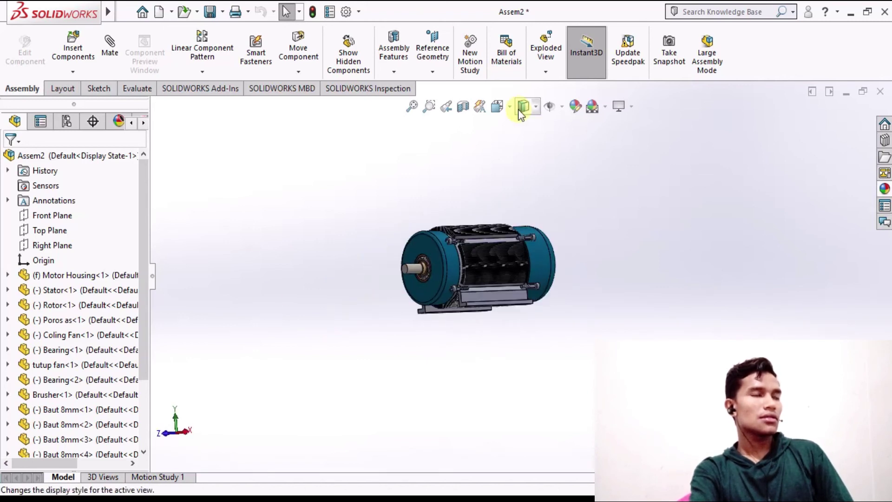
click(497, 106)
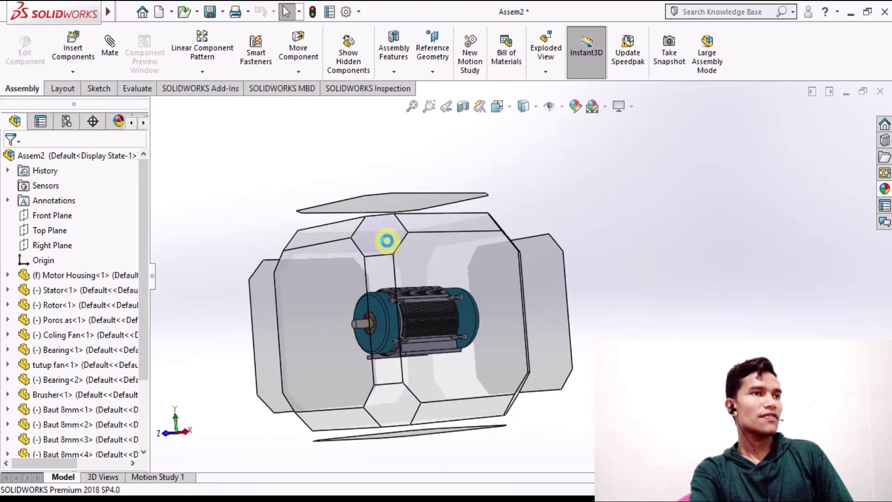
click(387, 241)
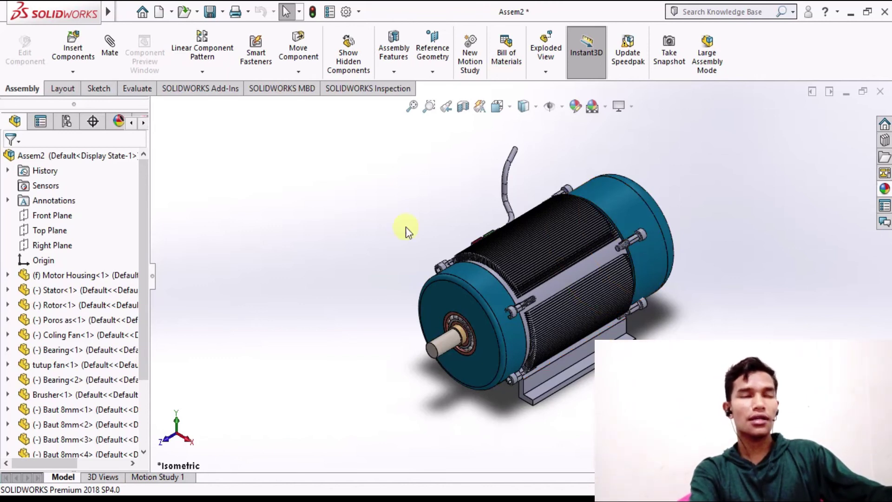
scroll(584, 324, up, 3)
scroll(585, 324, down, 2)
scroll(620, 246, up, 3)
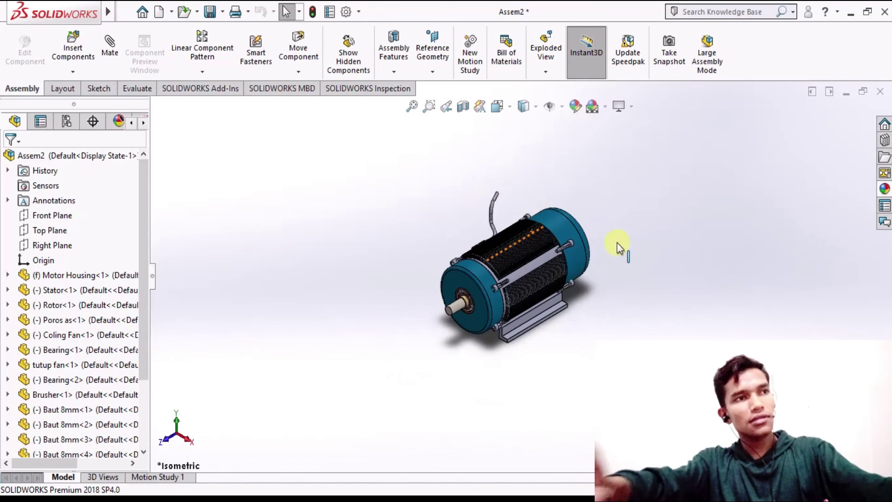
scroll(617, 242, down, 3)
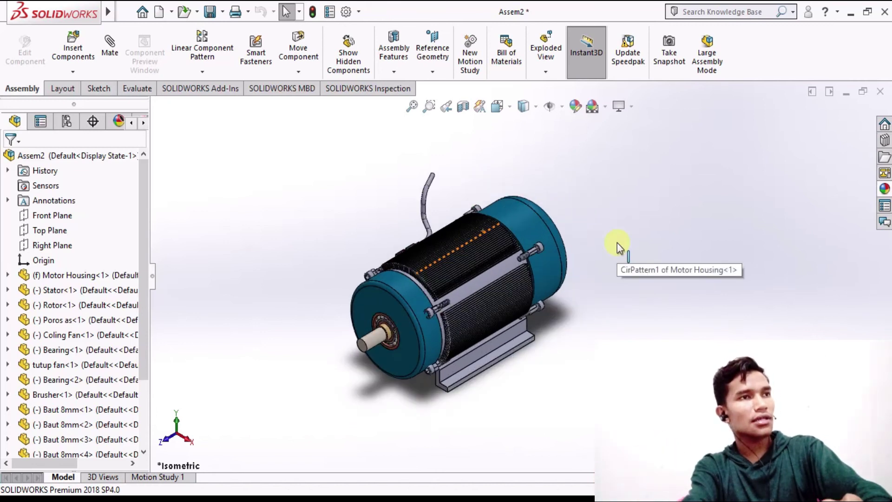